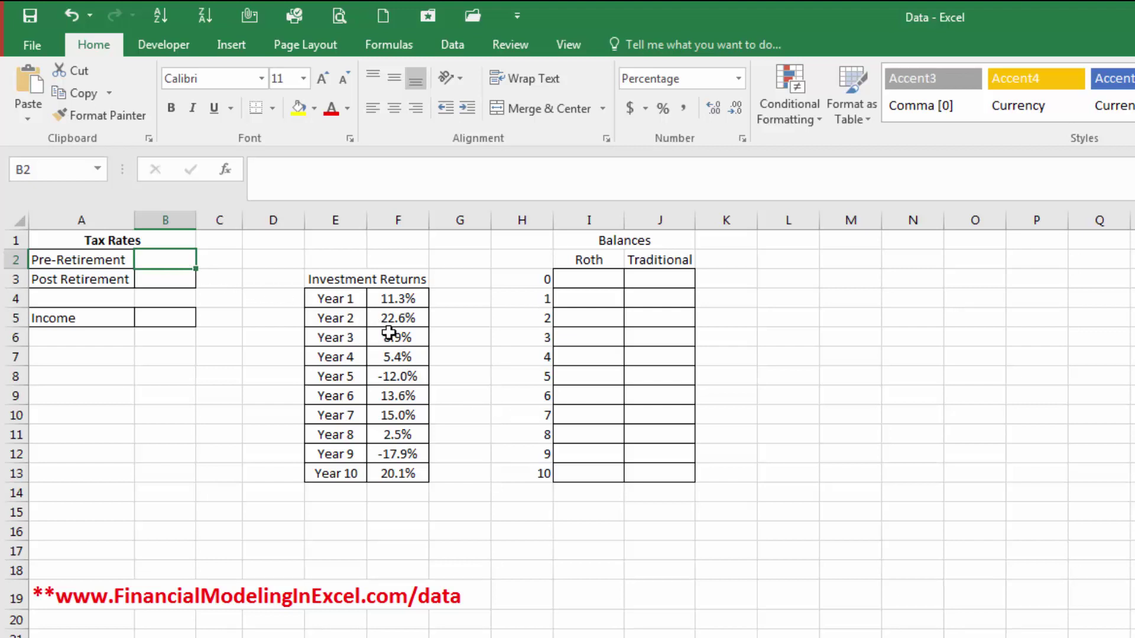
# Enter 25% as both the pre- and post-retirement tax rates and $5,000 as the income.
pyautogui.write('25')
pyautogui.press('Return')
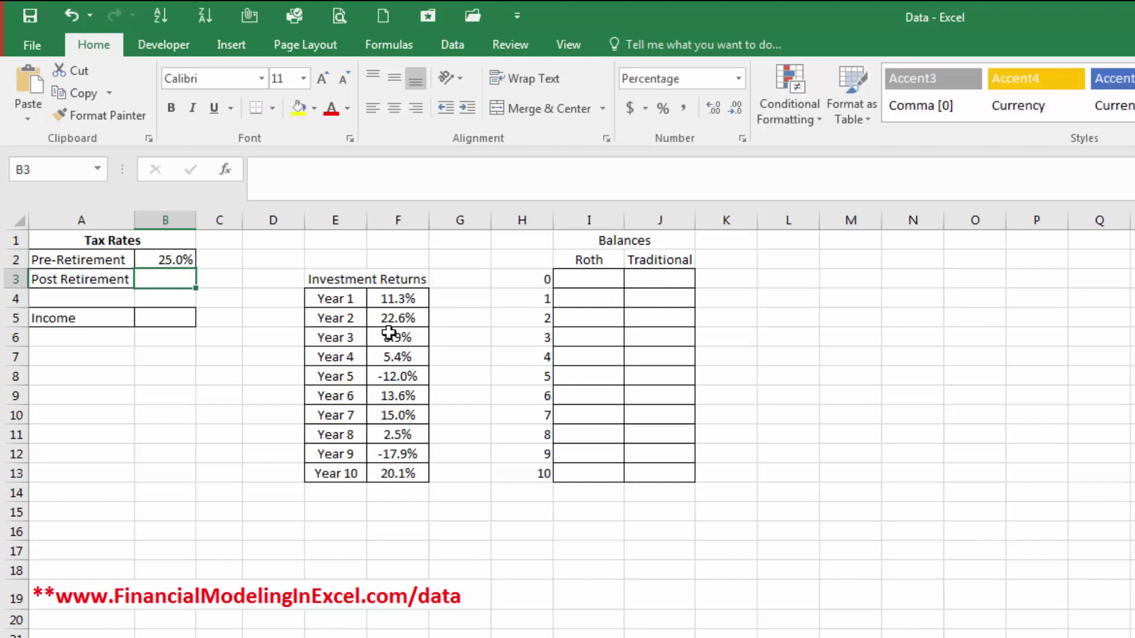
pyautogui.write('25')
pyautogui.press('Return')
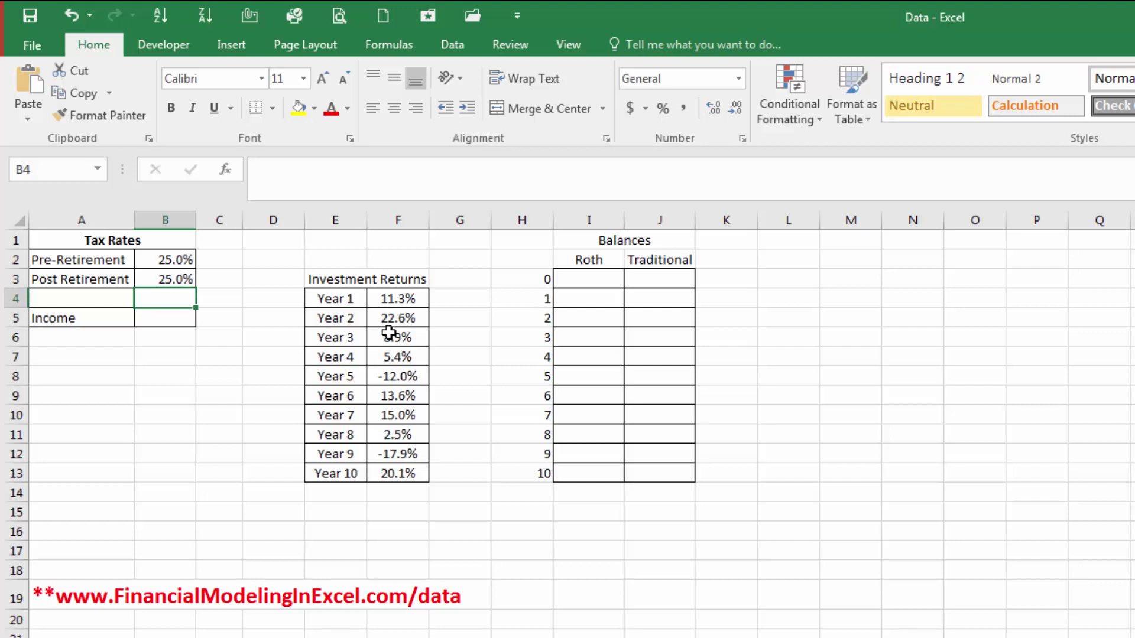
pyautogui.press('Down')
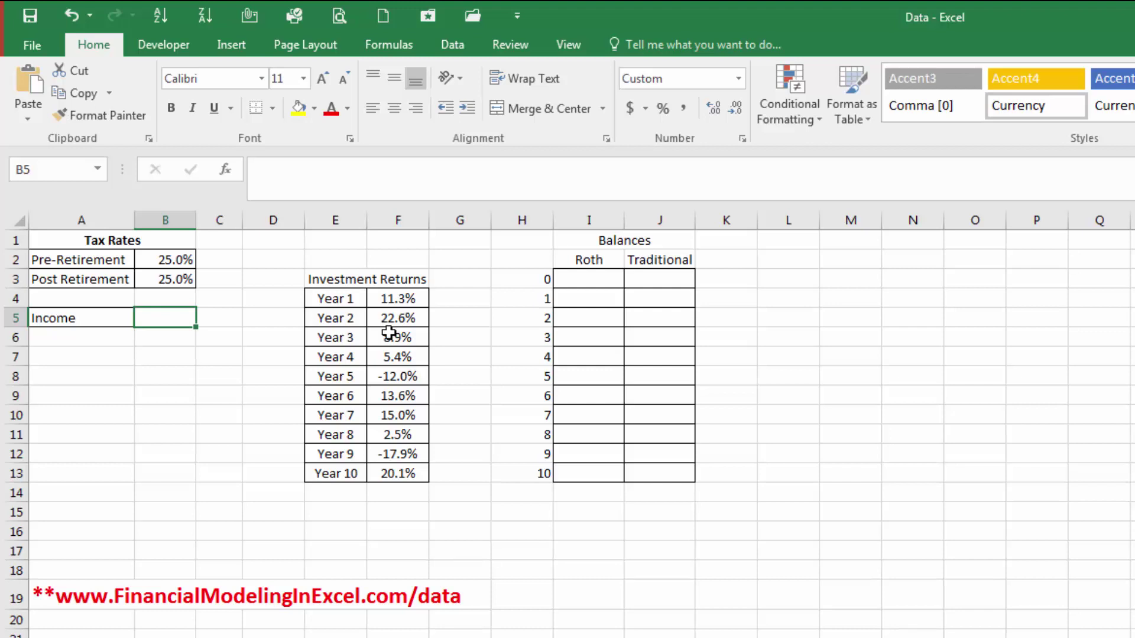
pyautogui.write('5000')
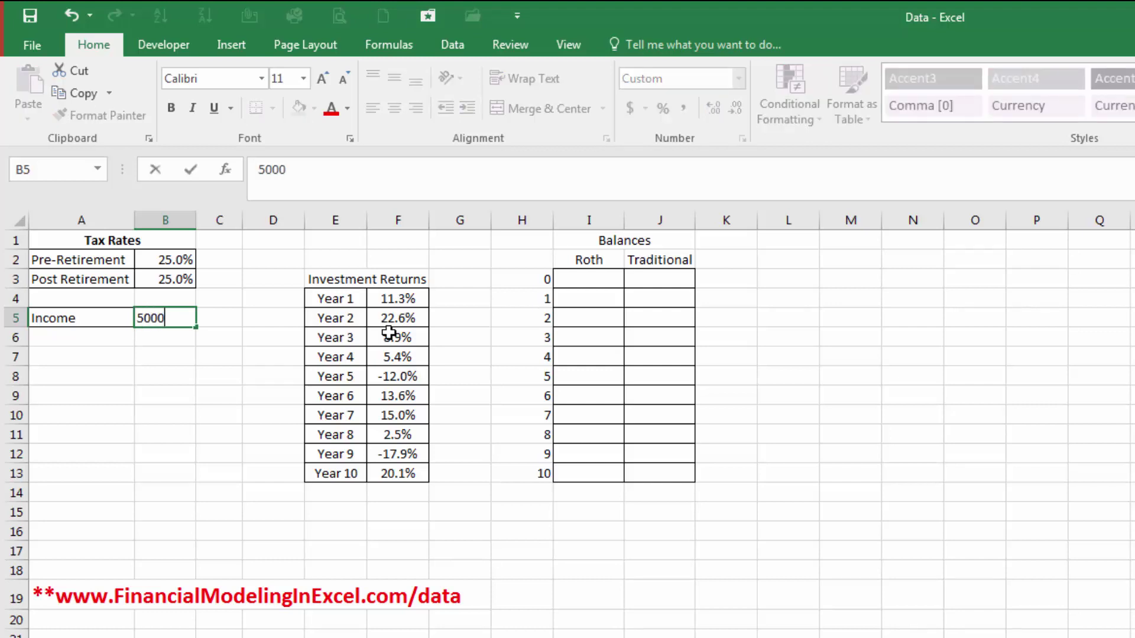
pyautogui.hotkey('ctrl', 'Return')
pyautogui.press('Down')
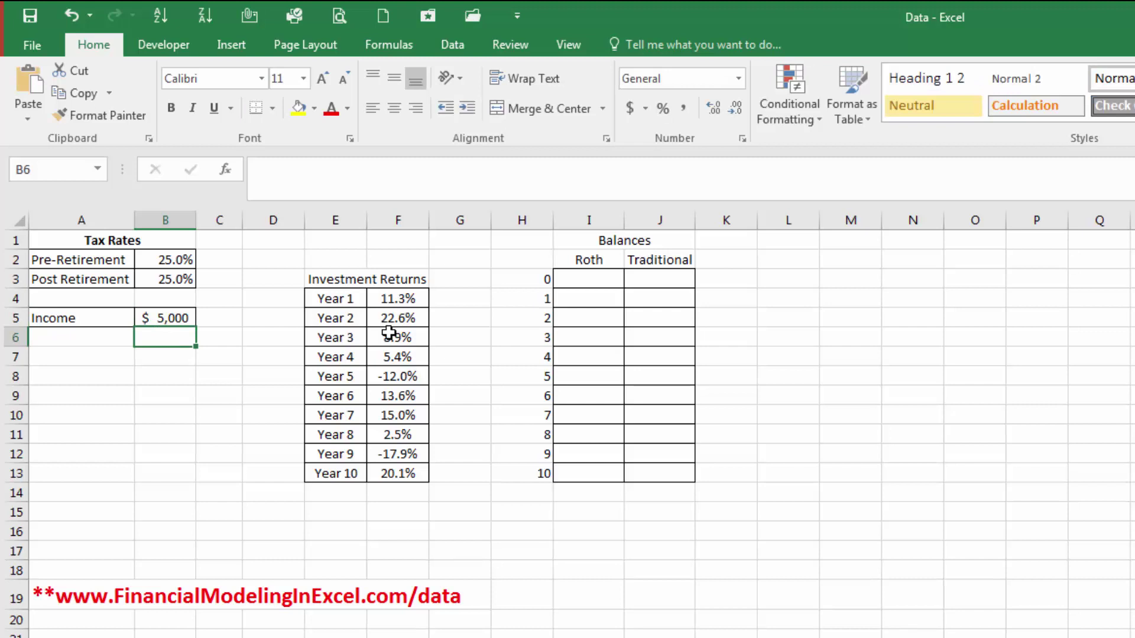
# Enter =B5*(1-B2) in I3 so the year-0 Roth balance shows $3,750.
pyautogui.moveTo(390, 276); pyautogui.dragTo(372, 473)
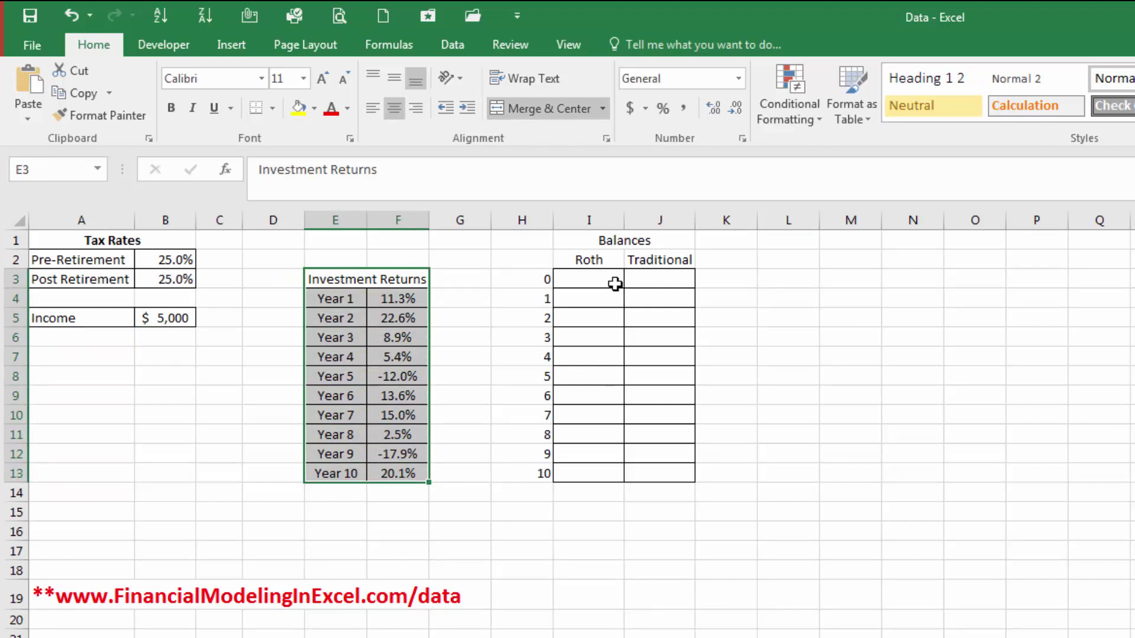
pyautogui.moveTo(614, 281); pyautogui.dragTo(629, 304)
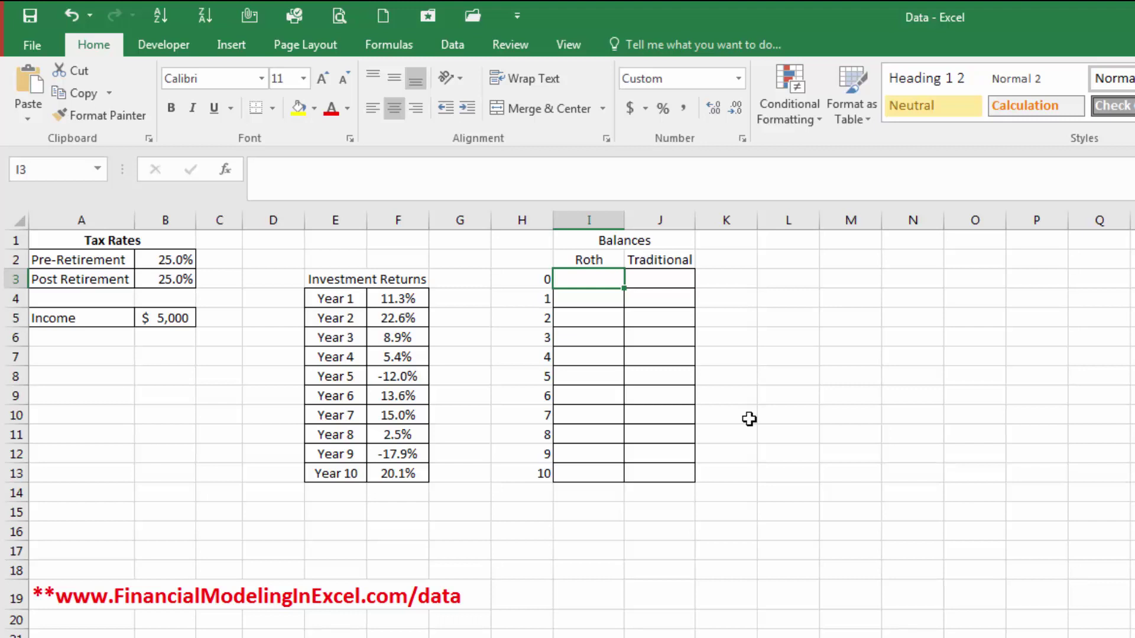
pyautogui.write('=')
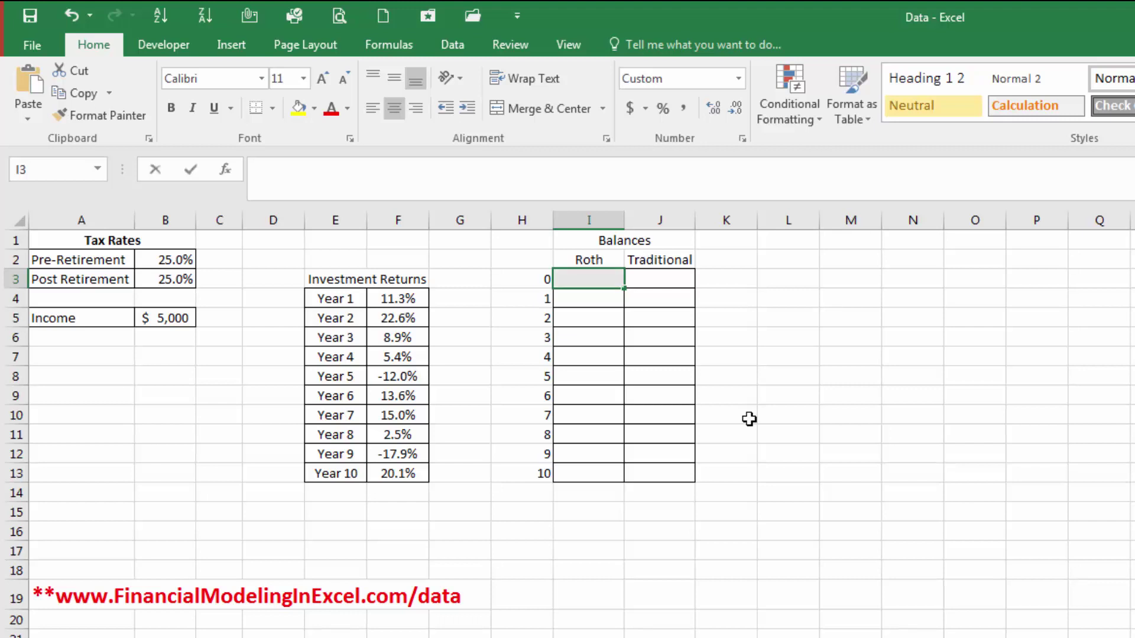
pyautogui.click(177, 319)
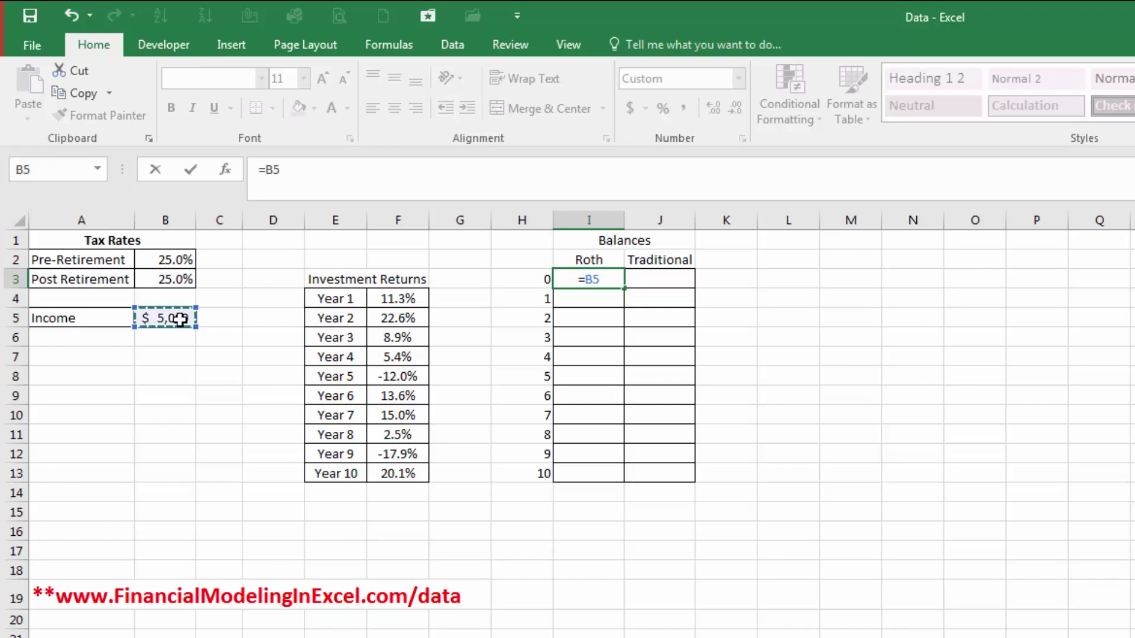
pyautogui.write('*(1')
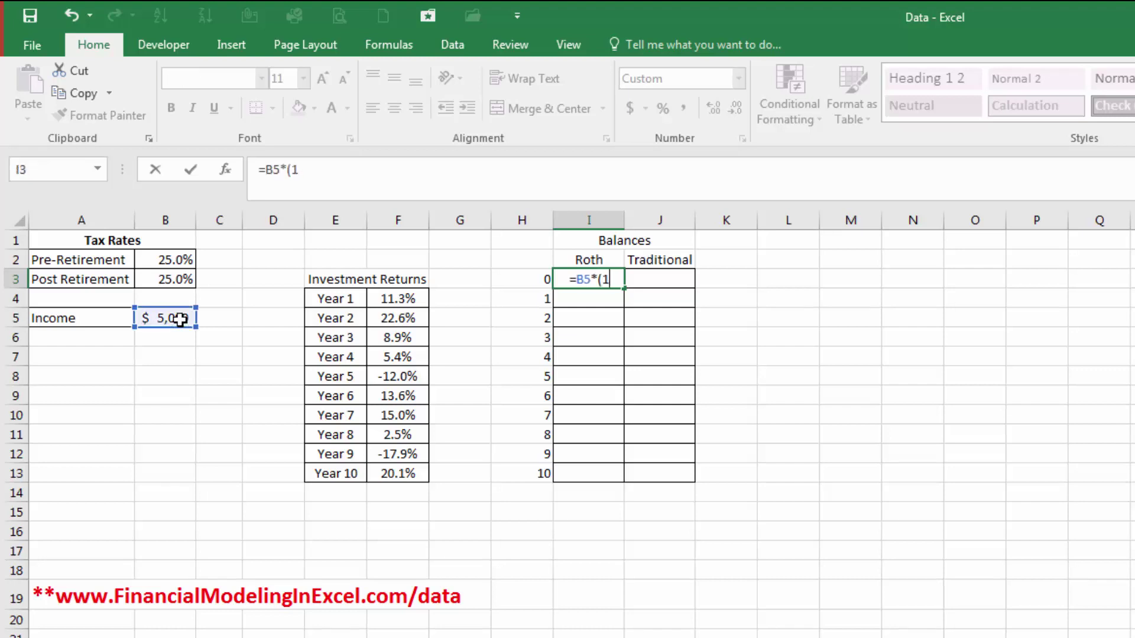
pyautogui.write('-')
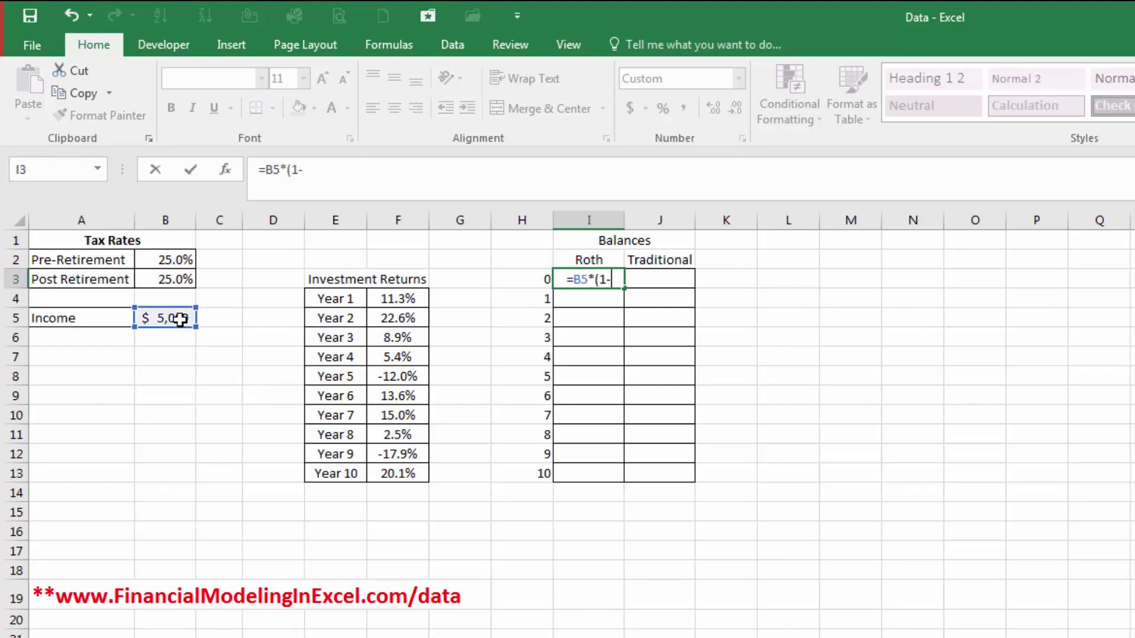
pyautogui.click(178, 258)
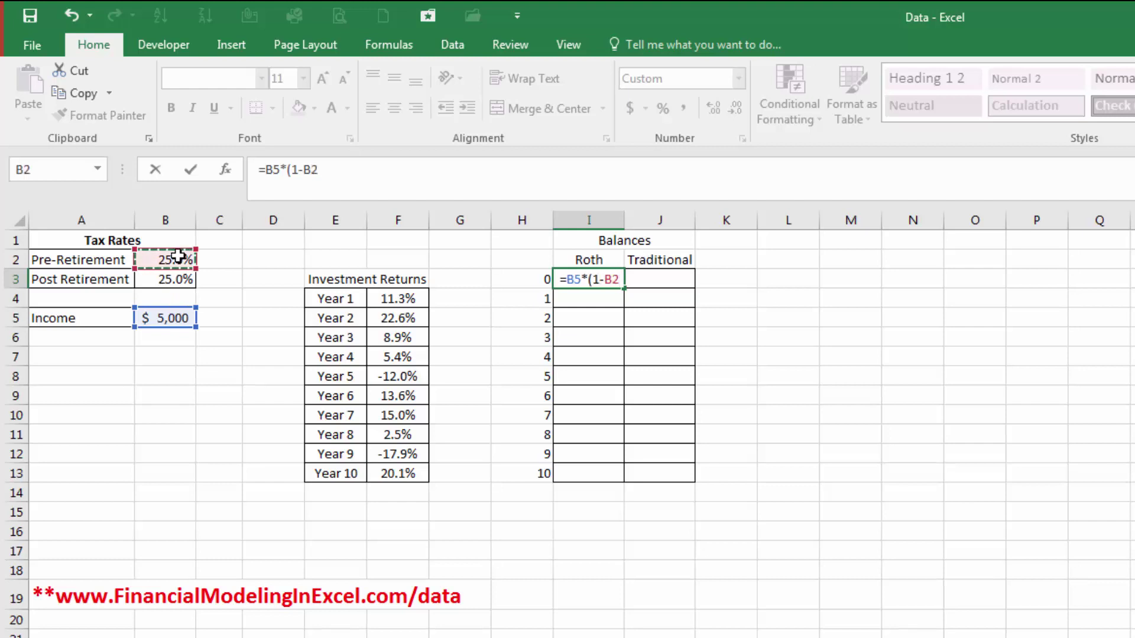
pyautogui.write(')')
pyautogui.hotkey('ctrl', 'Return')
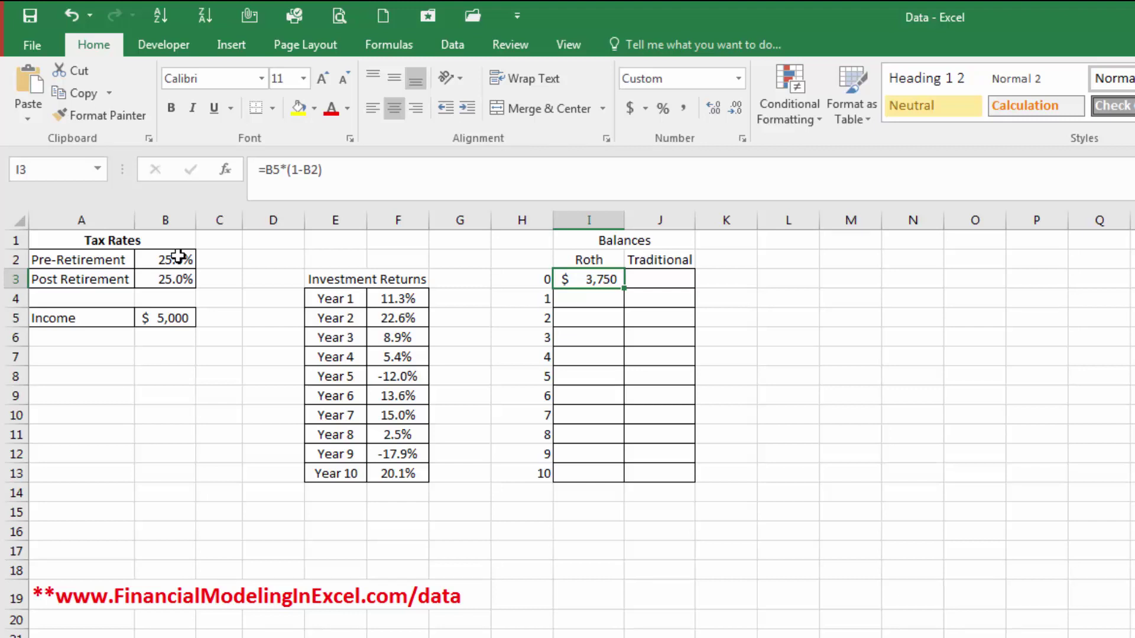
# Link the year-0 Traditional balance in J3 to the income with +B5, showing $5,000.
pyautogui.press('Right')
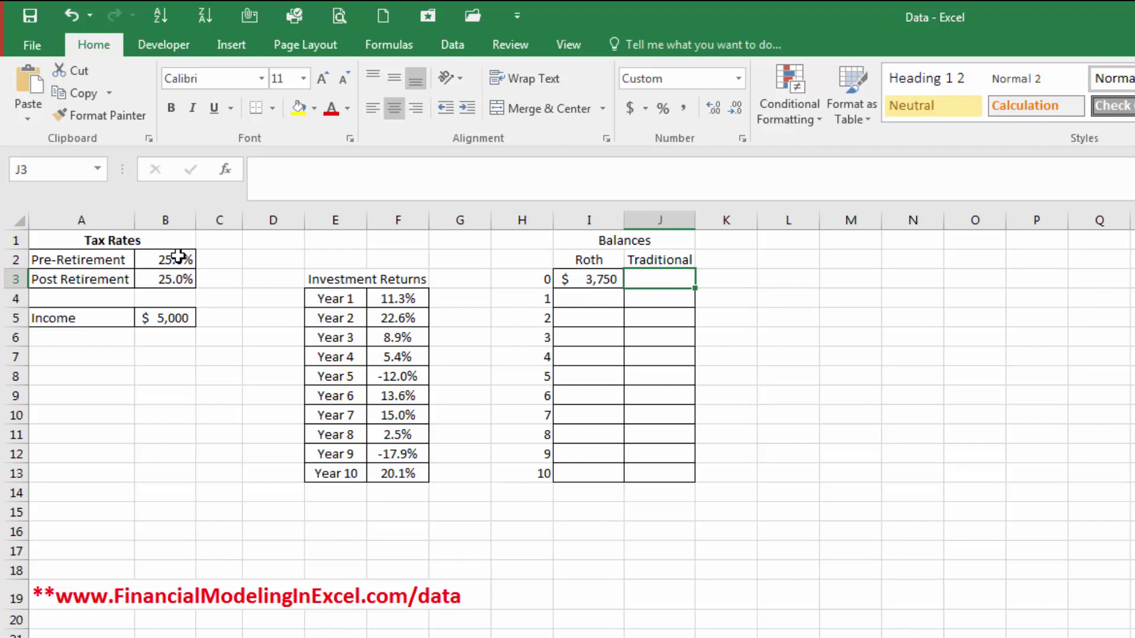
pyautogui.write('+')
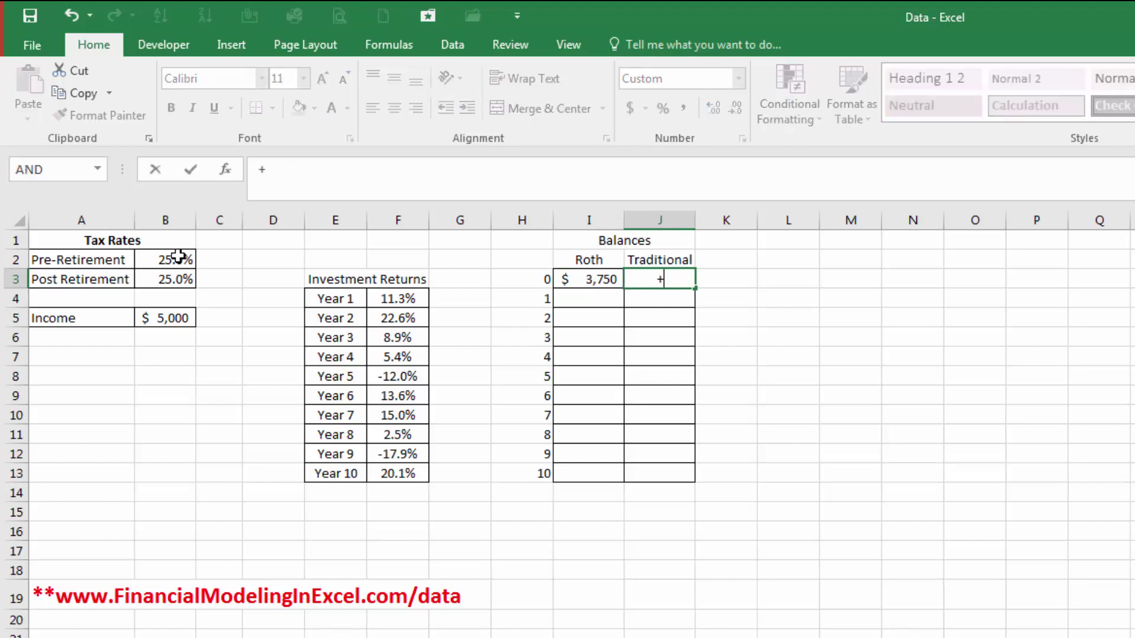
pyautogui.click(178, 317)
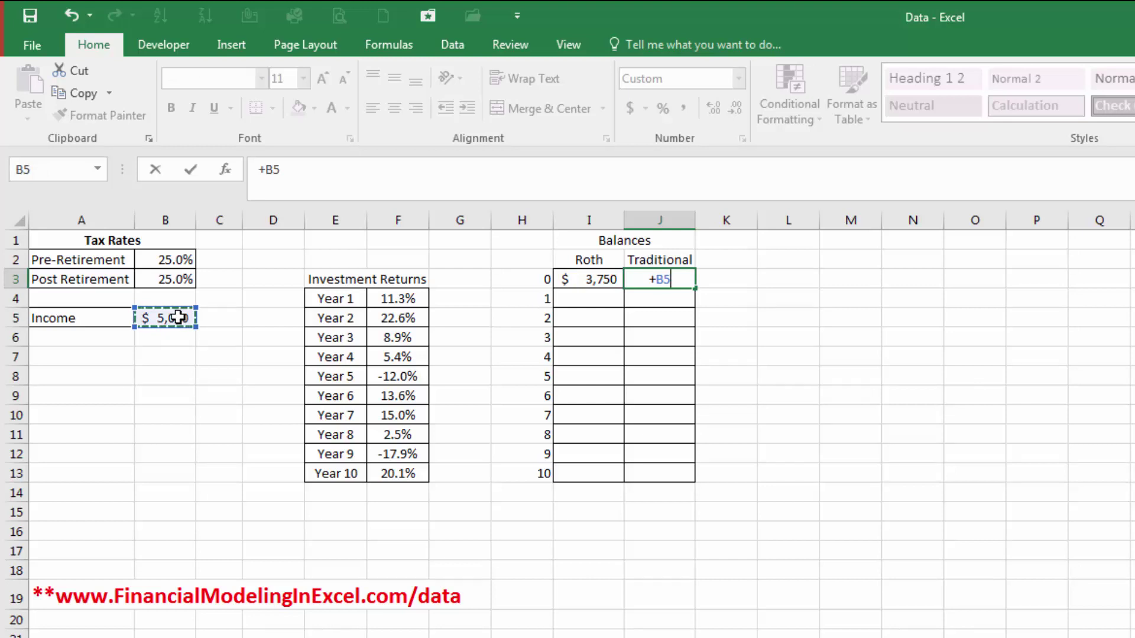
pyautogui.press('Return')
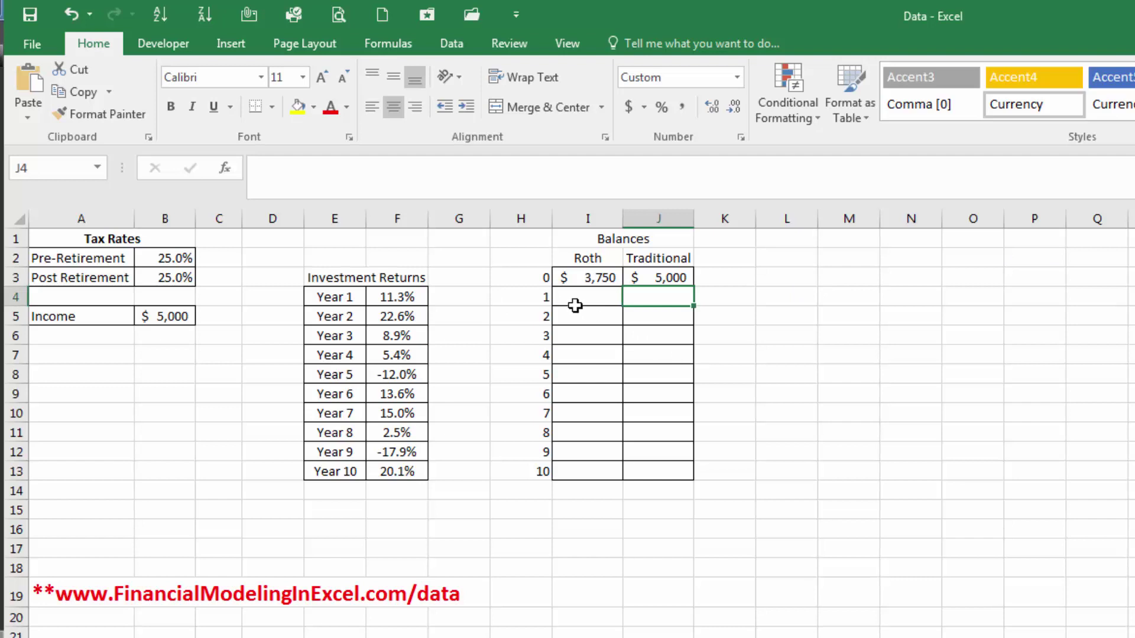
# Enter =I3*(1+F4) in I4 to grow the Roth balance by the 11.3% Year 1 return.
pyautogui.click(578, 299)
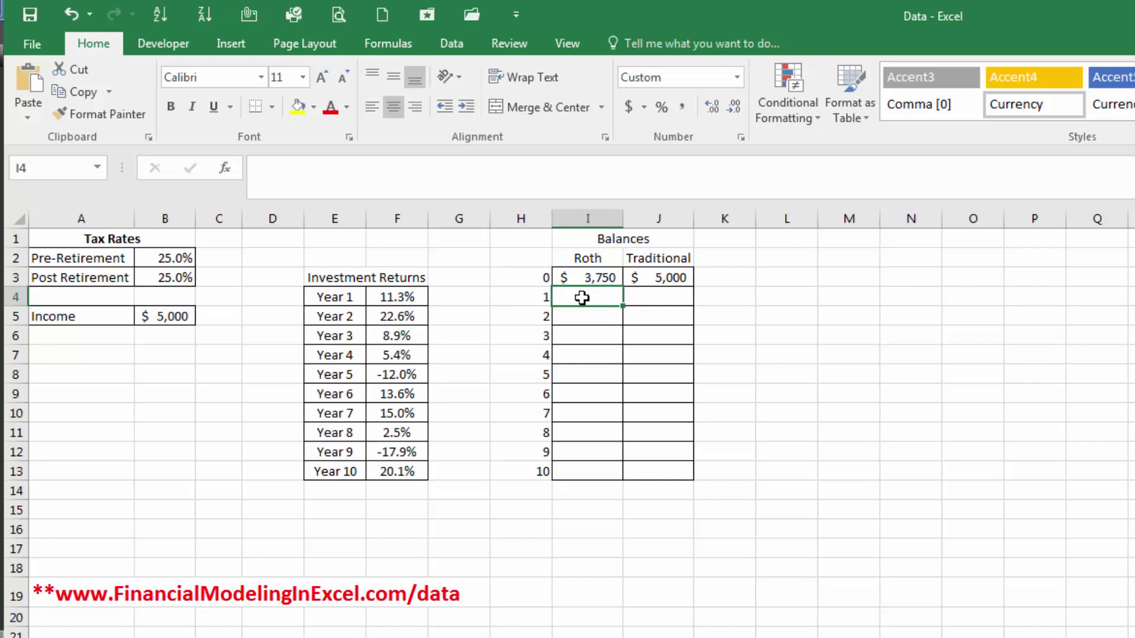
pyautogui.write('=')
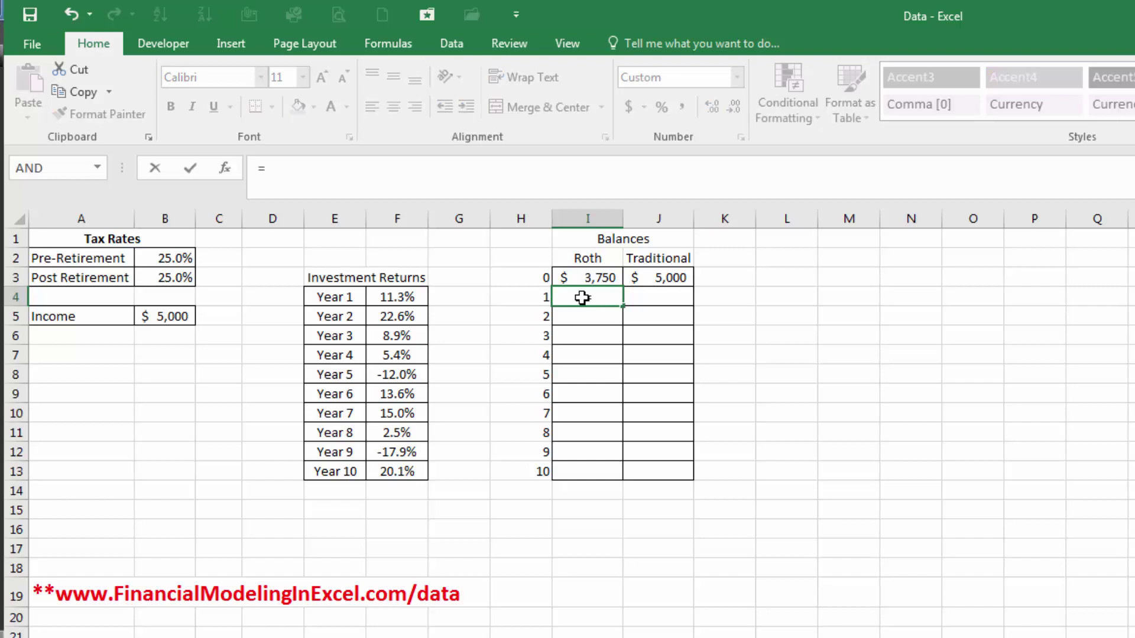
pyautogui.click(587, 277)
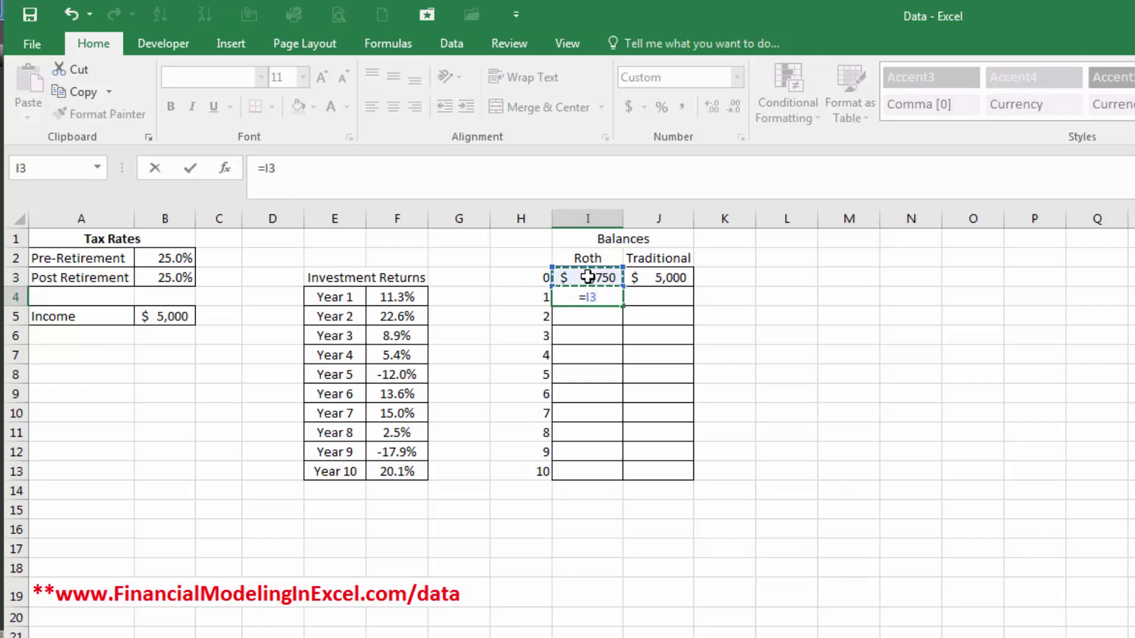
pyautogui.write('*(1+')
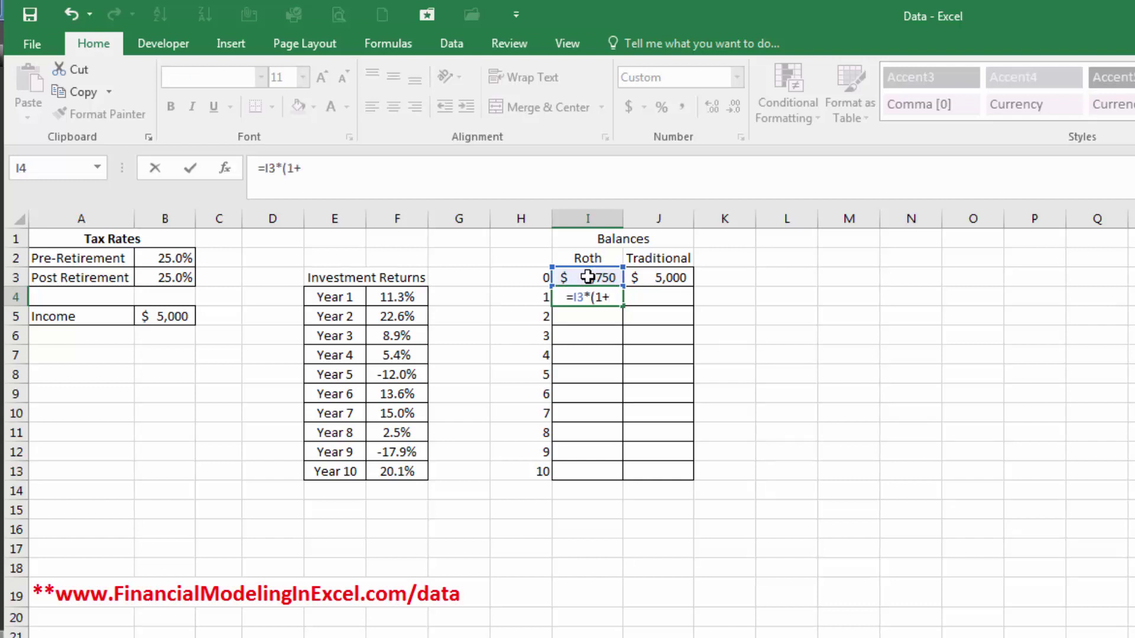
pyautogui.click(414, 297)
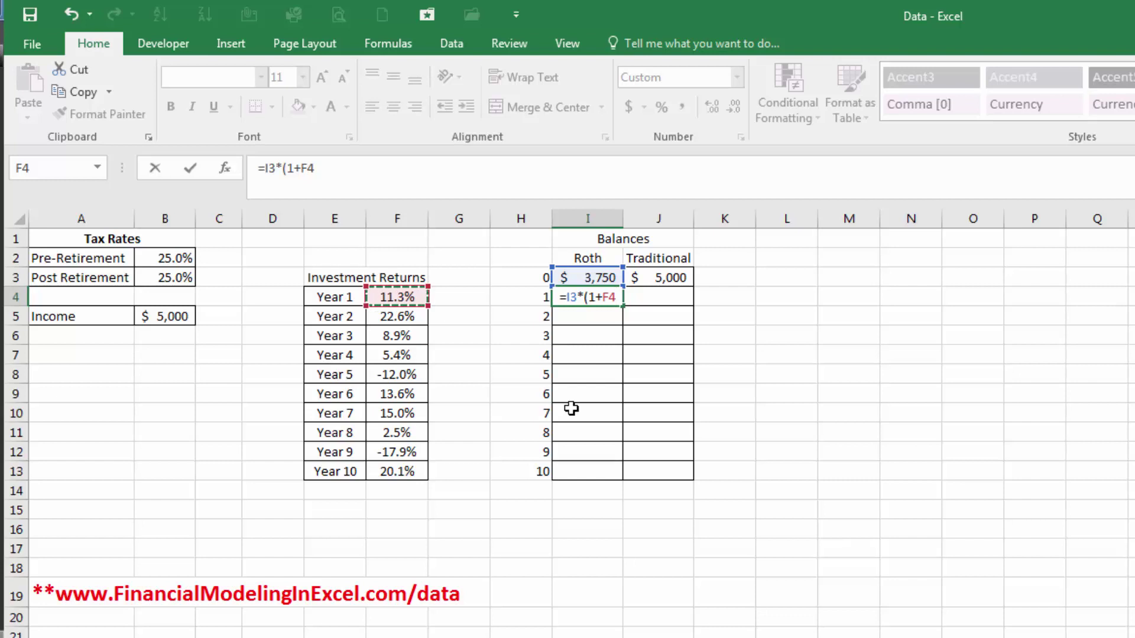
pyautogui.write(')')
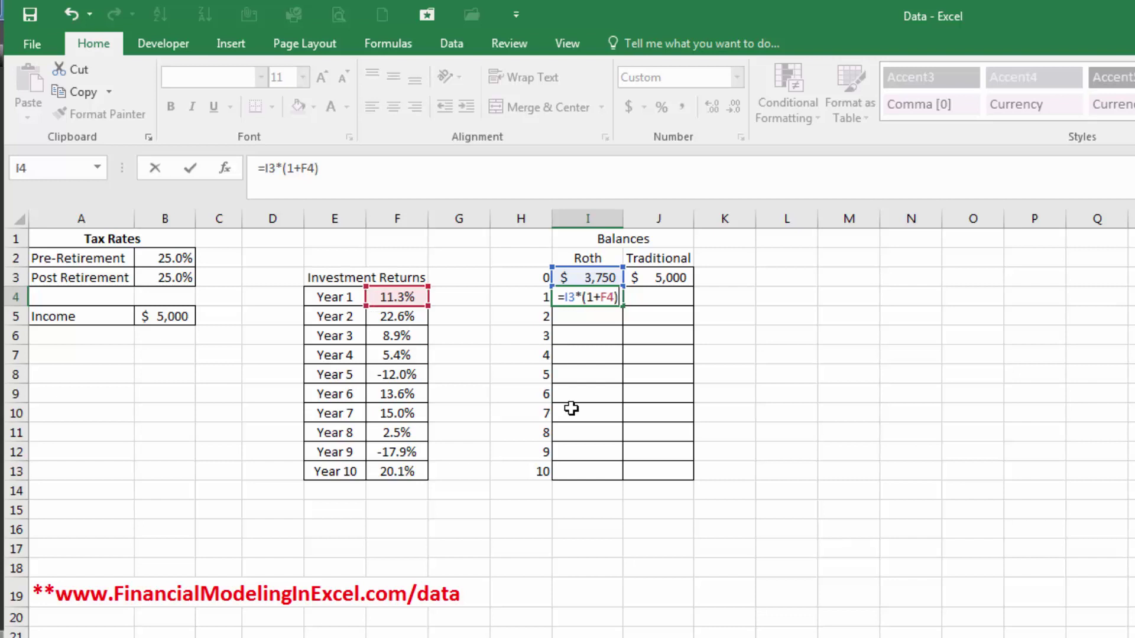
pyautogui.press('Return')
# Reopen the I4 formula with the edit point just before F4.
pyautogui.press('Up')
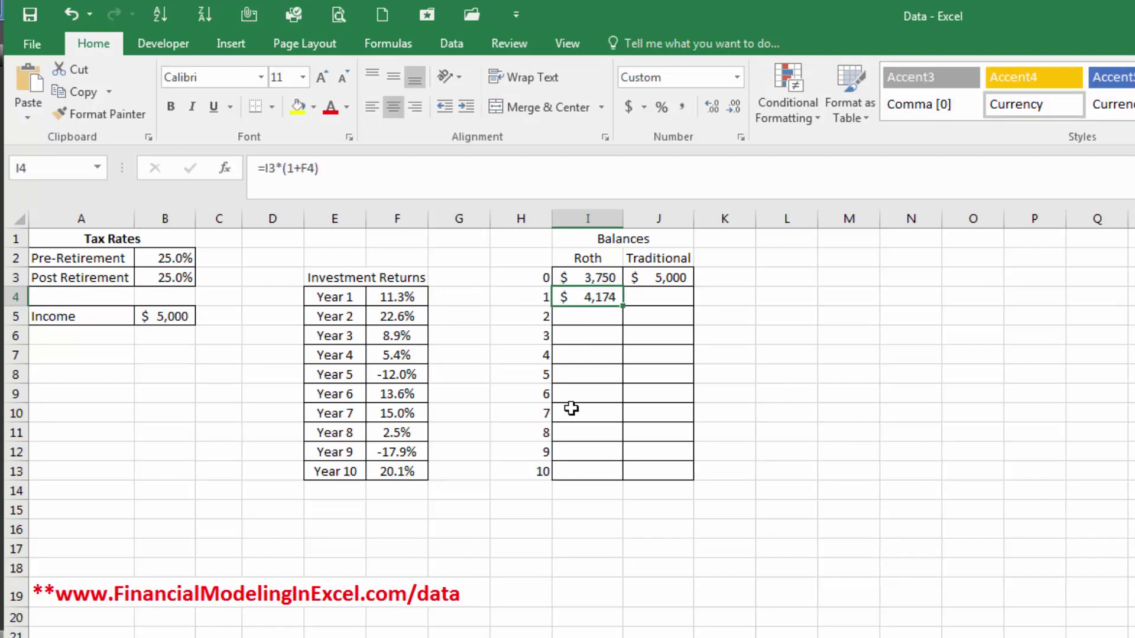
pyautogui.press('F2')
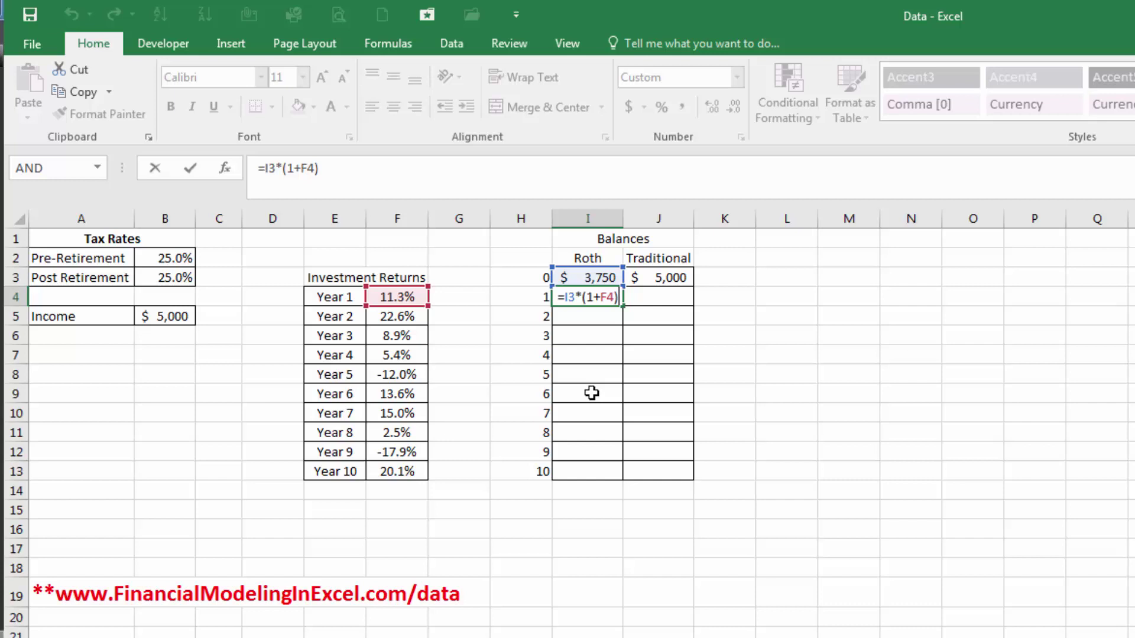
pyautogui.click(602, 297)
# Lock column F as $F4, then fill I4:J4 through year 10, ending at $6,824 and $9,099.
pyautogui.write('$')
pyautogui.hotkey('ctrl', 'Return')
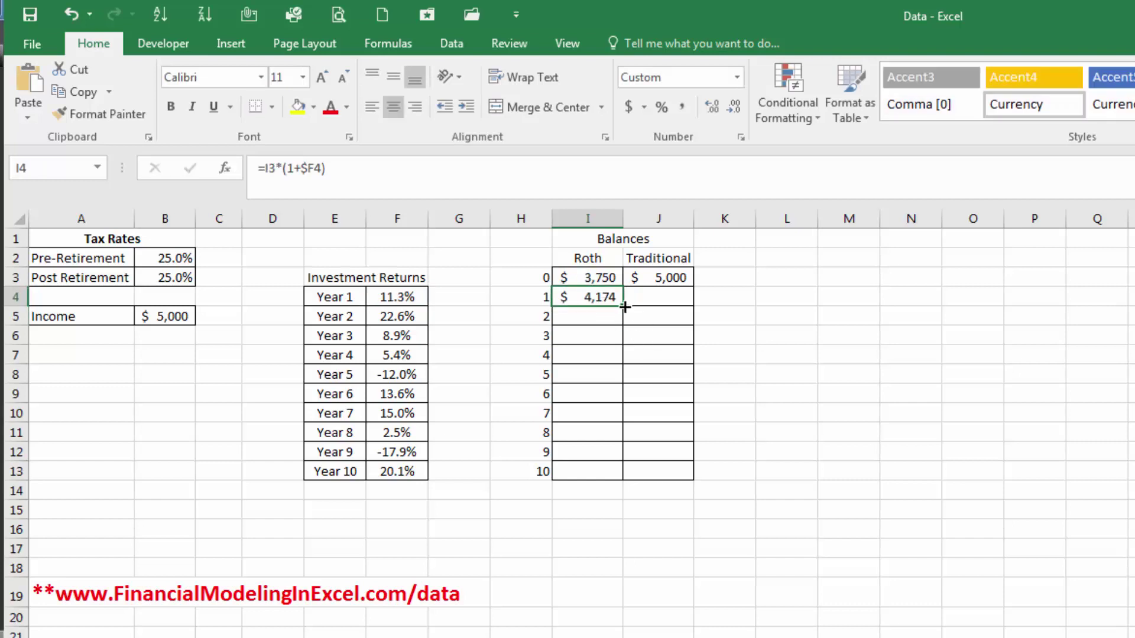
pyautogui.moveTo(625, 306); pyautogui.dragTo(695, 482)
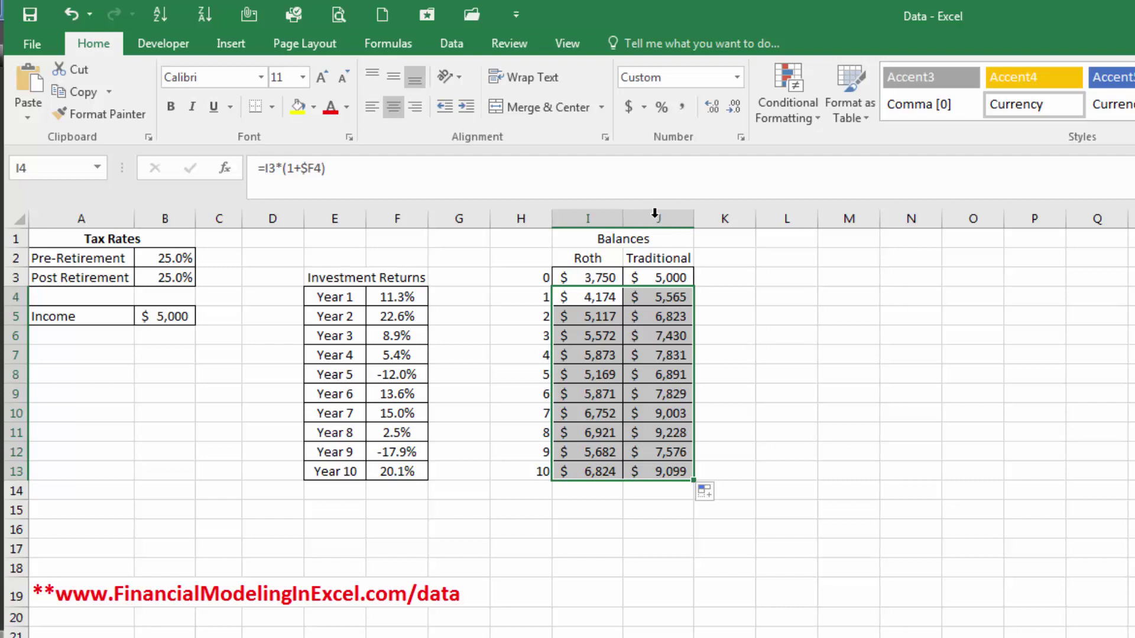
pyautogui.click(686, 476)
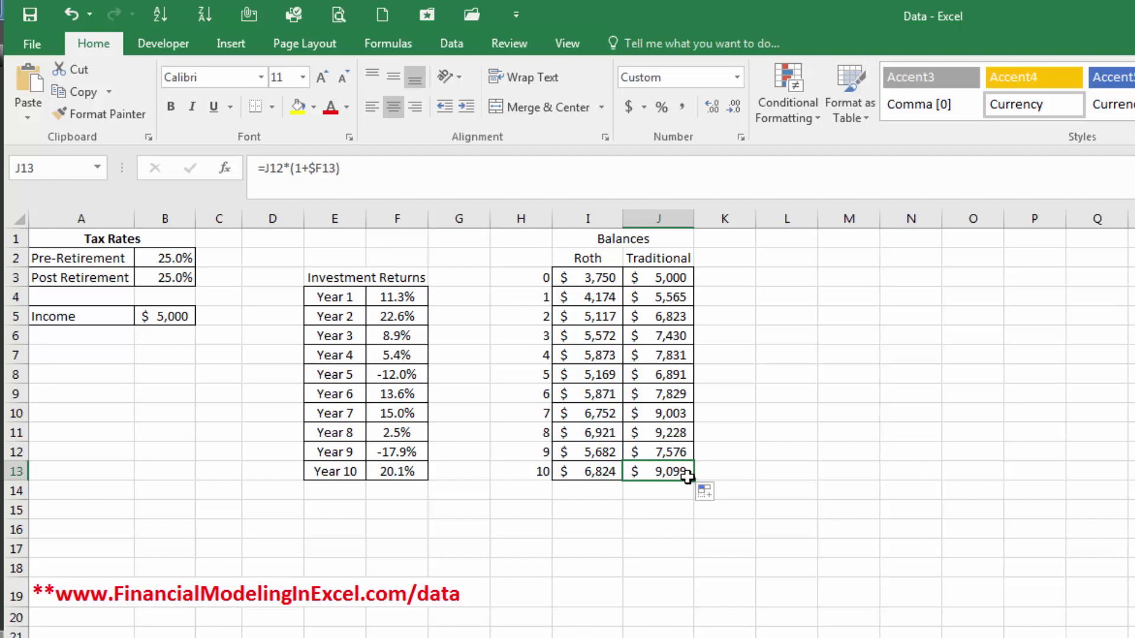
# Multiply the year-10 Traditional balance by (1-B3), then select both year-10 balances to compare.
pyautogui.click(372, 172)
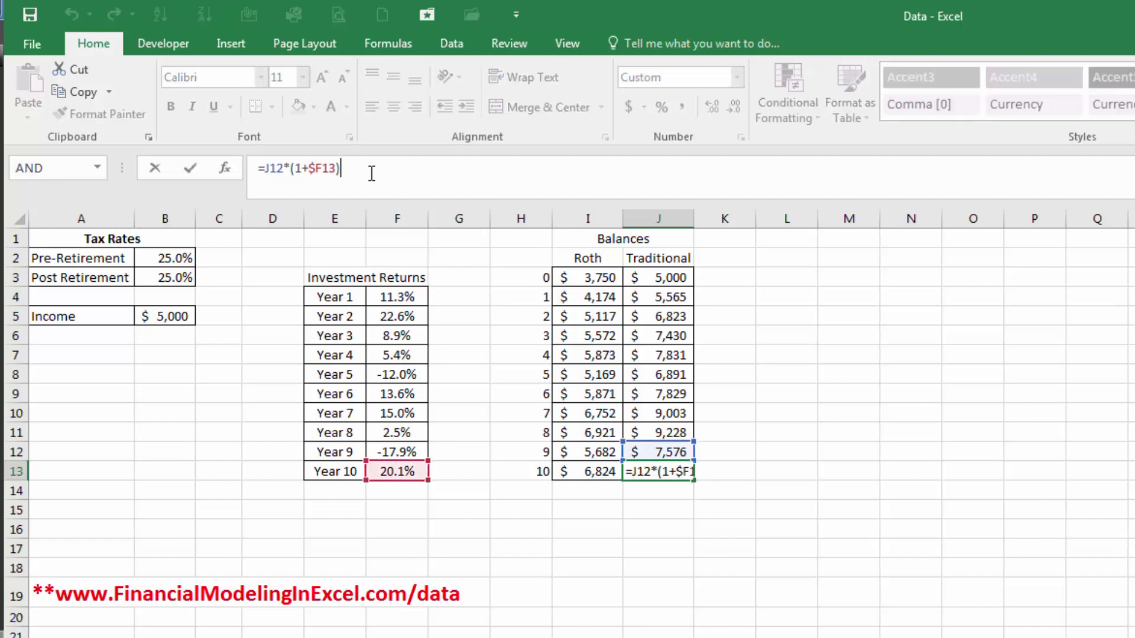
pyautogui.write('*')
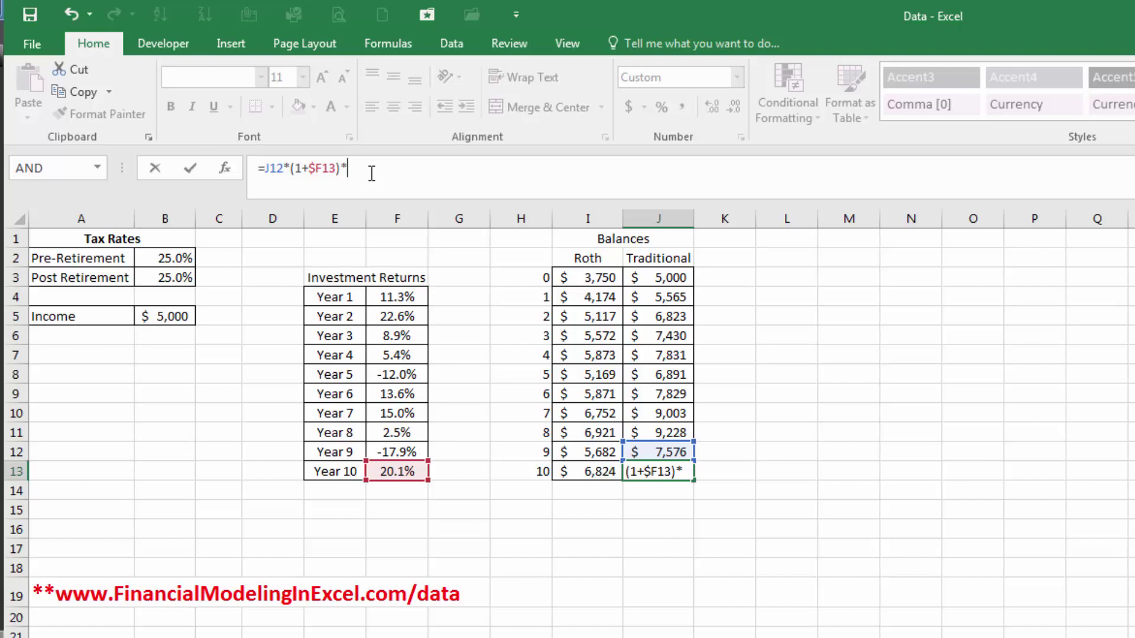
pyautogui.write('(1-')
pyautogui.click(170, 276)
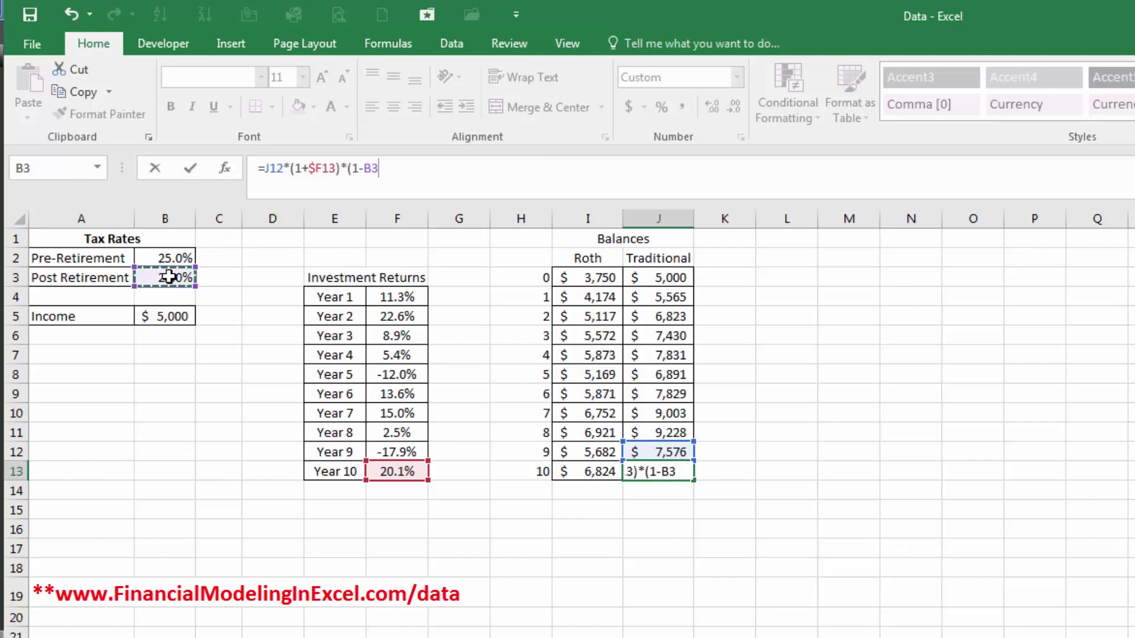
pyautogui.write(')')
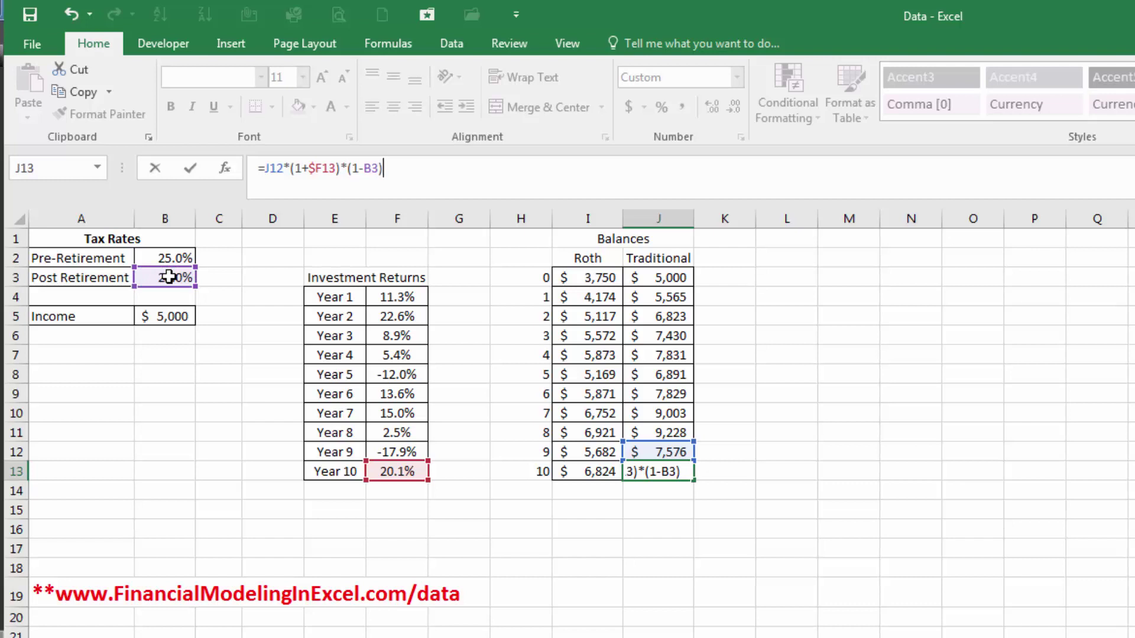
pyautogui.press('Return')
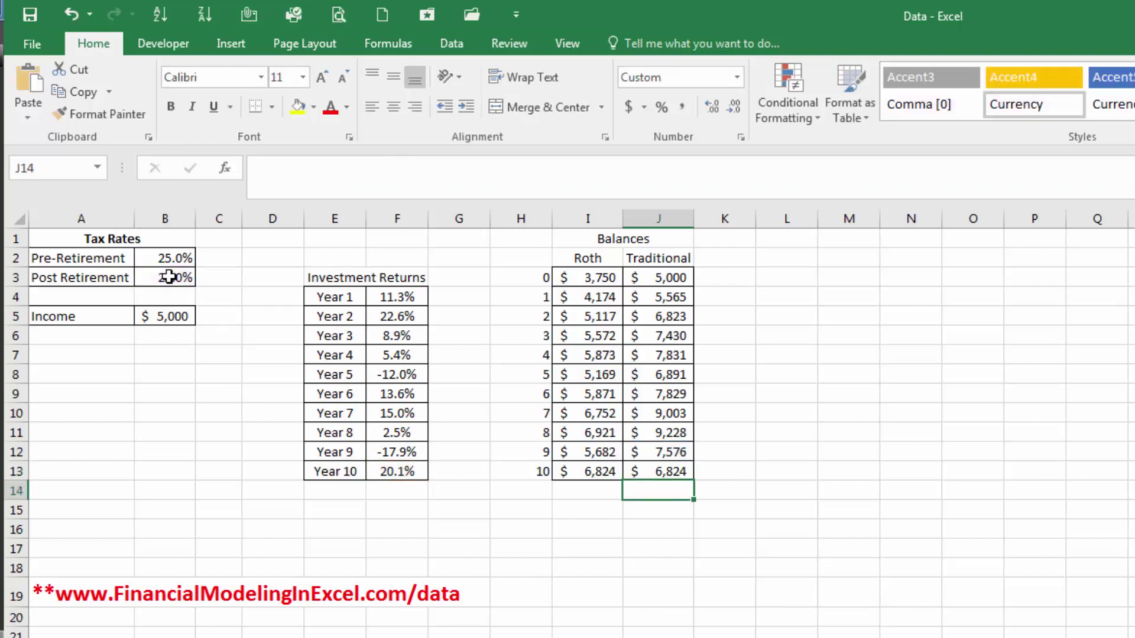
pyautogui.press('Up')
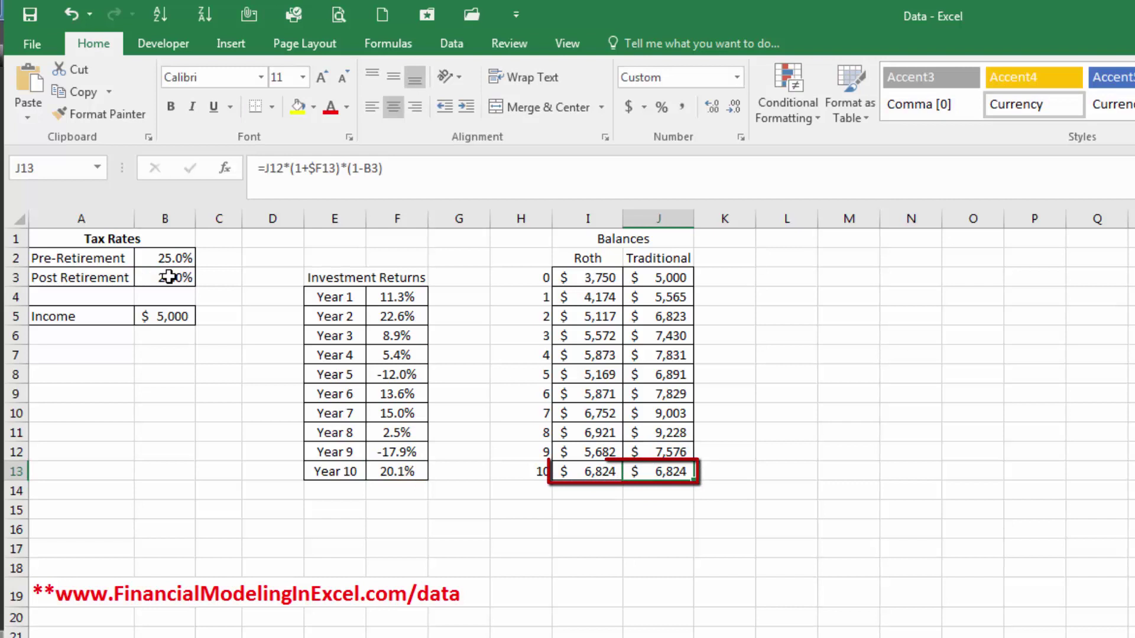
pyautogui.hotkey('shift', 'Left')
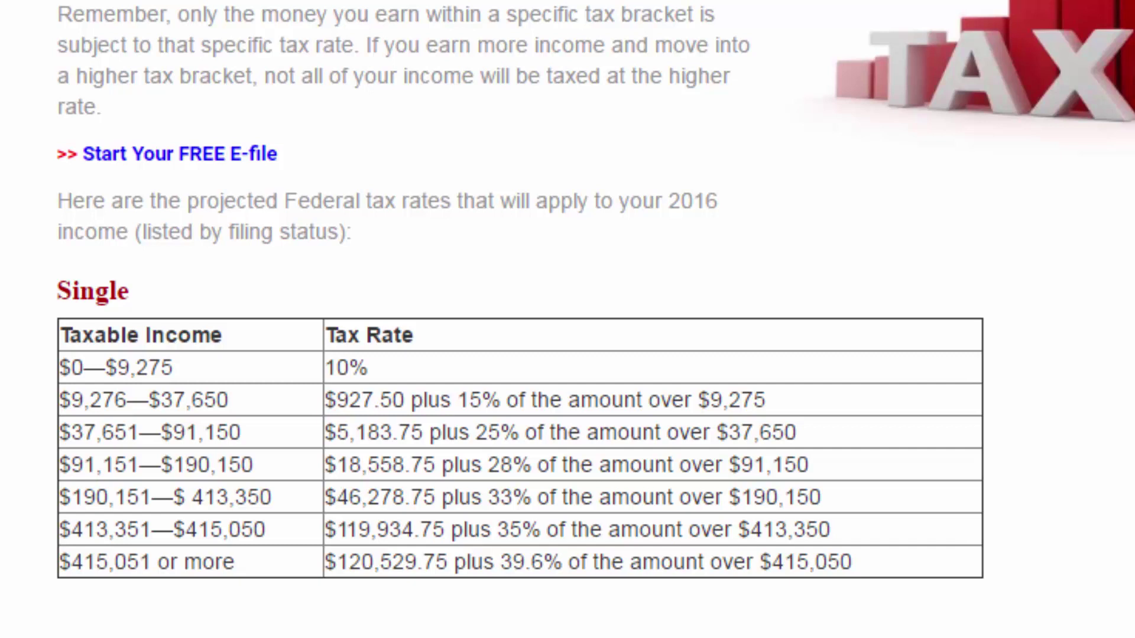
# Circle the $37,651–$91,150 (25%) bracket in the IRS.com 2016 Single tax table.
pyautogui.moveTo(37, 410)
pyautogui.mouseDown()
pyautogui.moveTo(524, 453)
pyautogui.moveTo(857, 411)
pyautogui.mouseUp()
pyautogui.moveTo(29, 412); pyautogui.dragTo(876, 412)
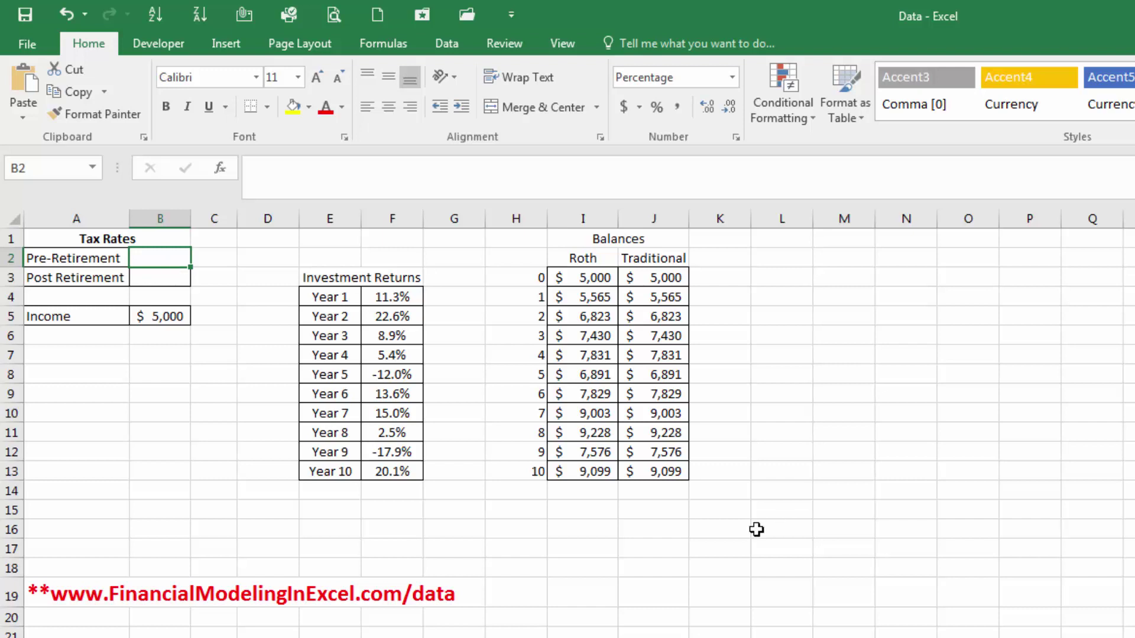
# Set the pre-retirement tax rate to 10% and the post-retirement rate to 25%.
pyautogui.moveTo(671, 471); pyautogui.dragTo(576, 471)
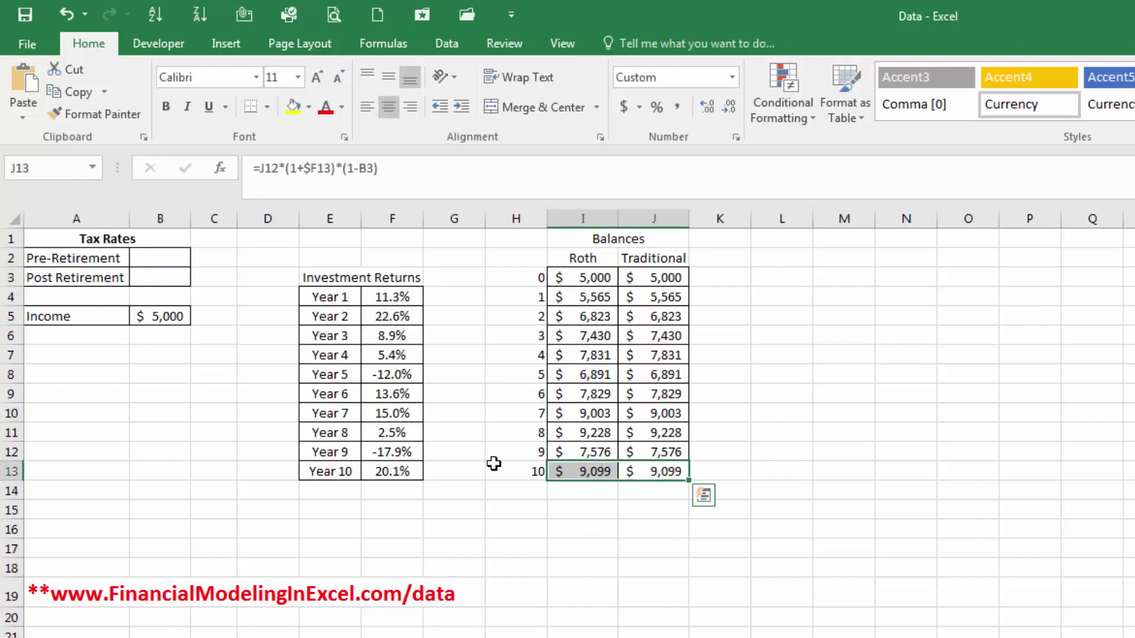
pyautogui.click(157, 261)
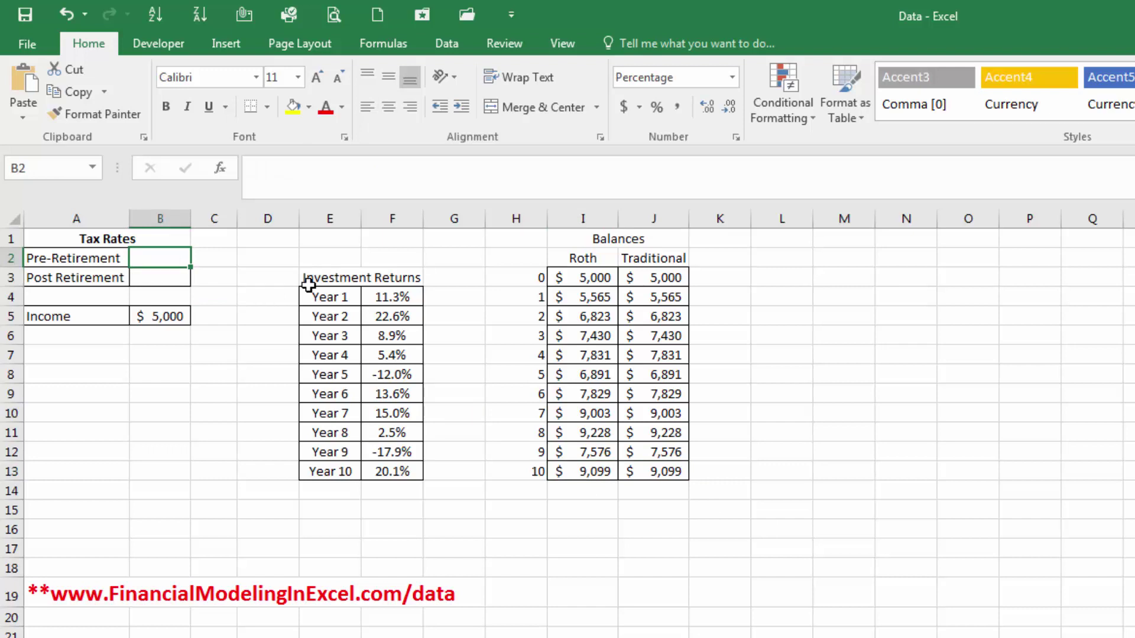
pyautogui.write('10')
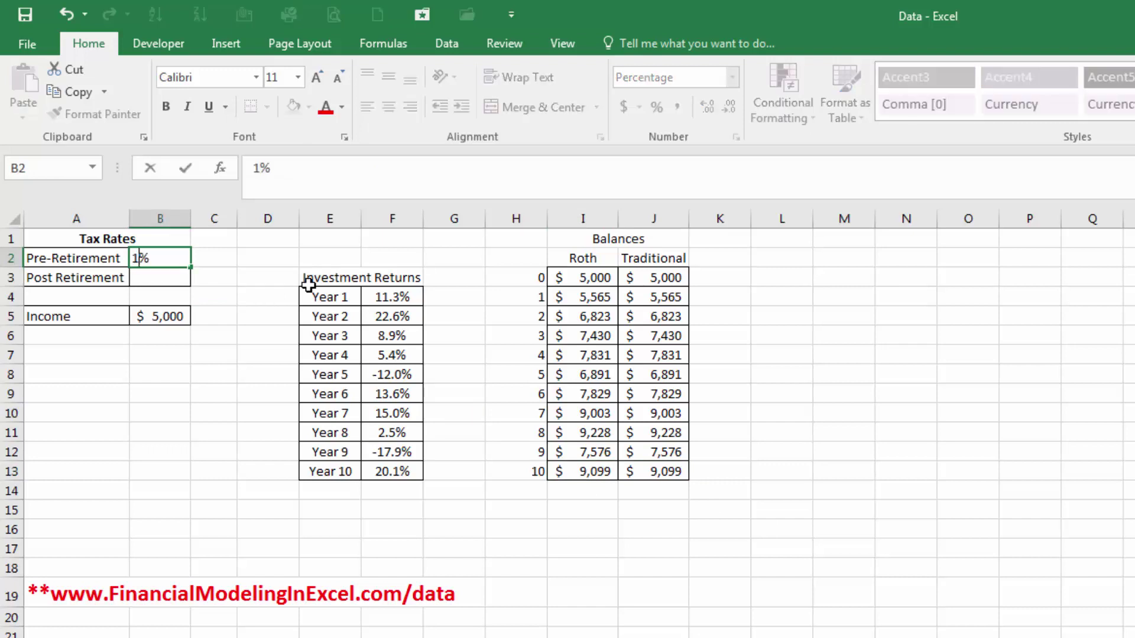
pyautogui.press('Return')
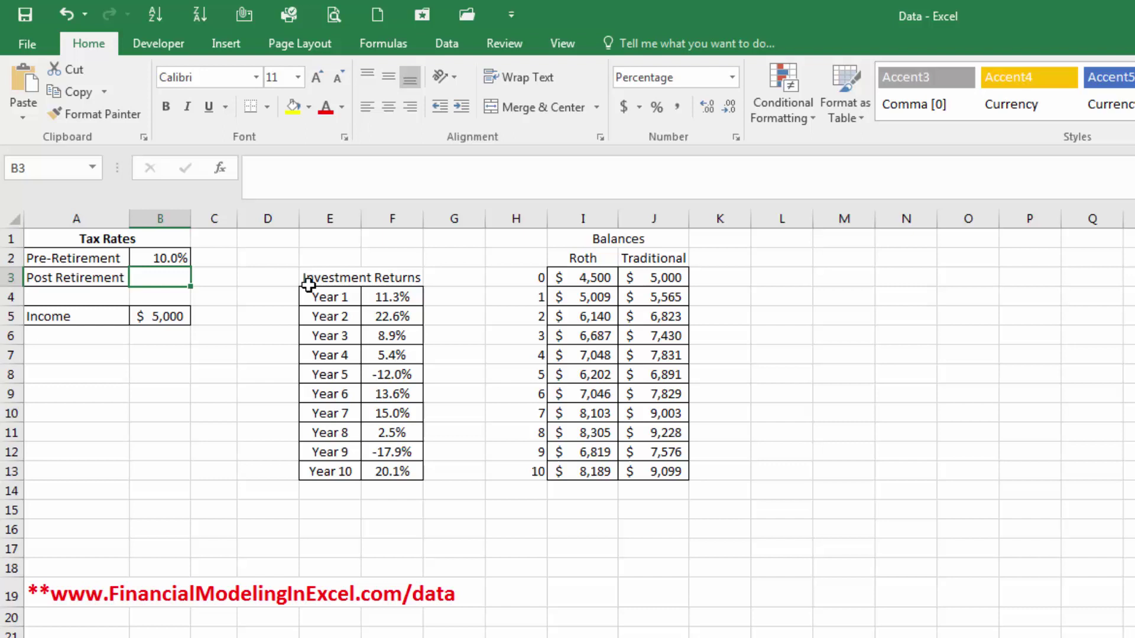
pyautogui.write('25')
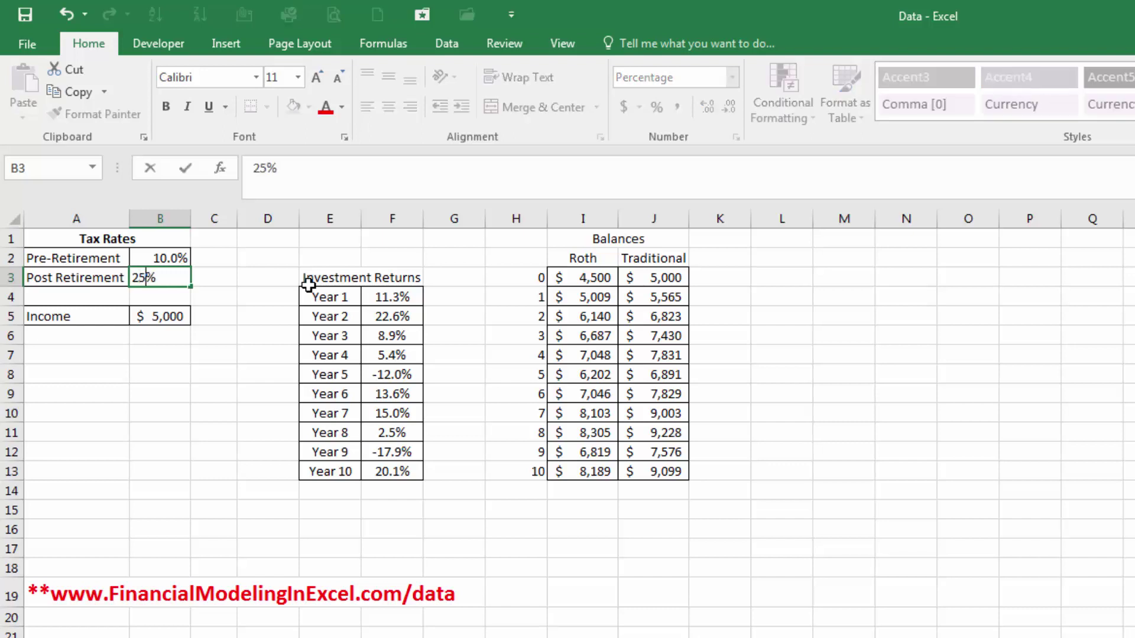
pyautogui.press('Return')
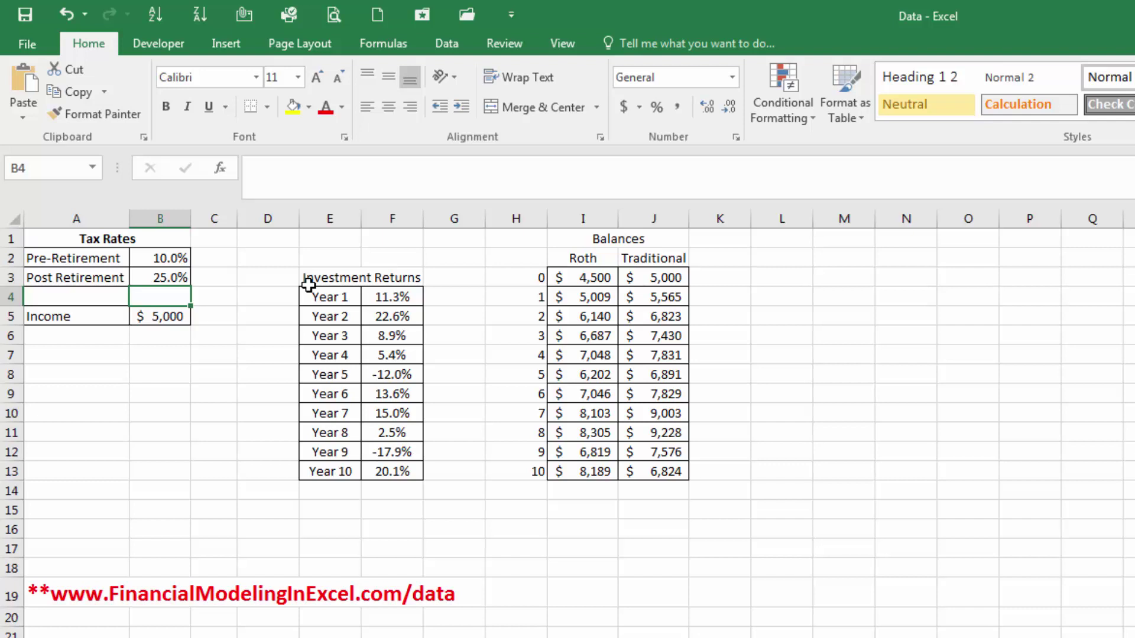
# Compare year-10 balances, $8,189 Roth versus $6,824 Traditional, against the tax-rate inputs.
pyautogui.click(653, 471)
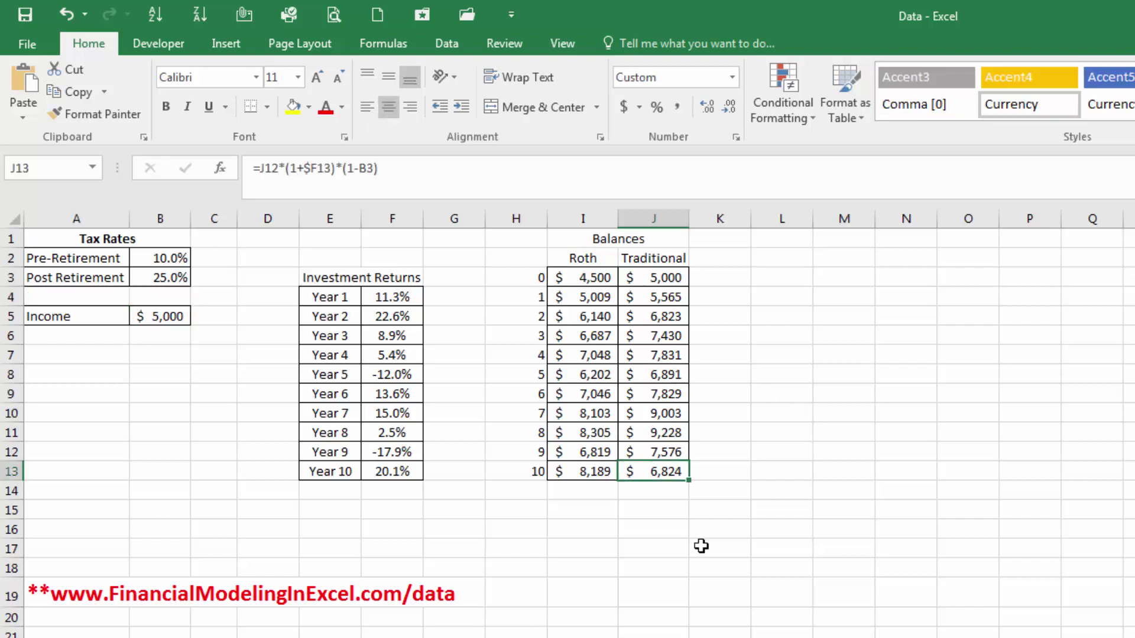
pyautogui.click(598, 467)
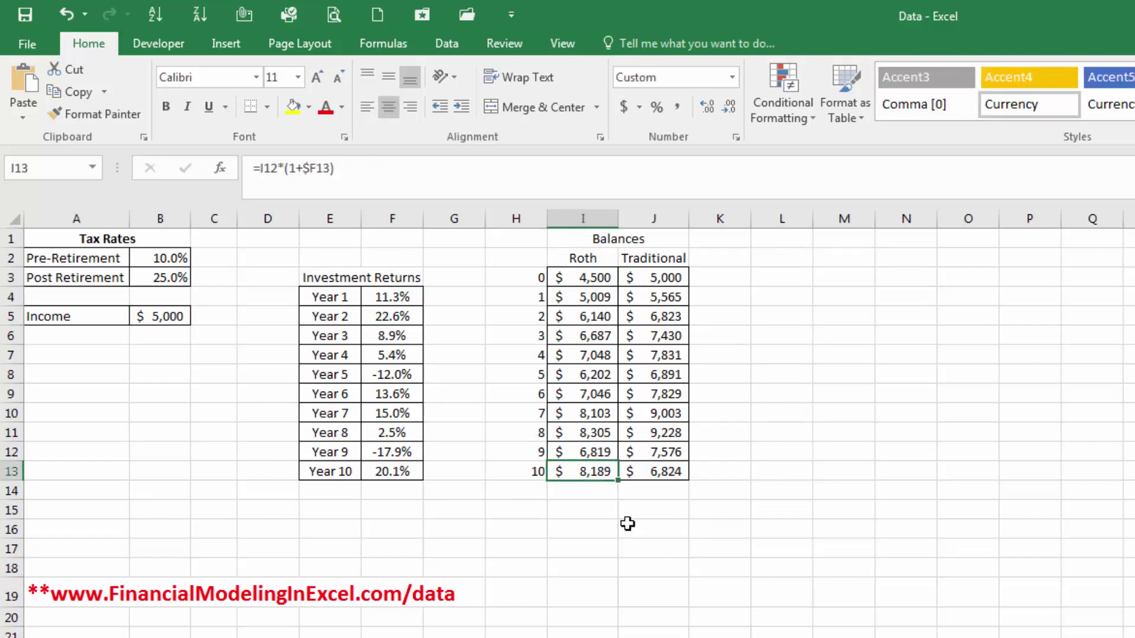
pyautogui.click(654, 471)
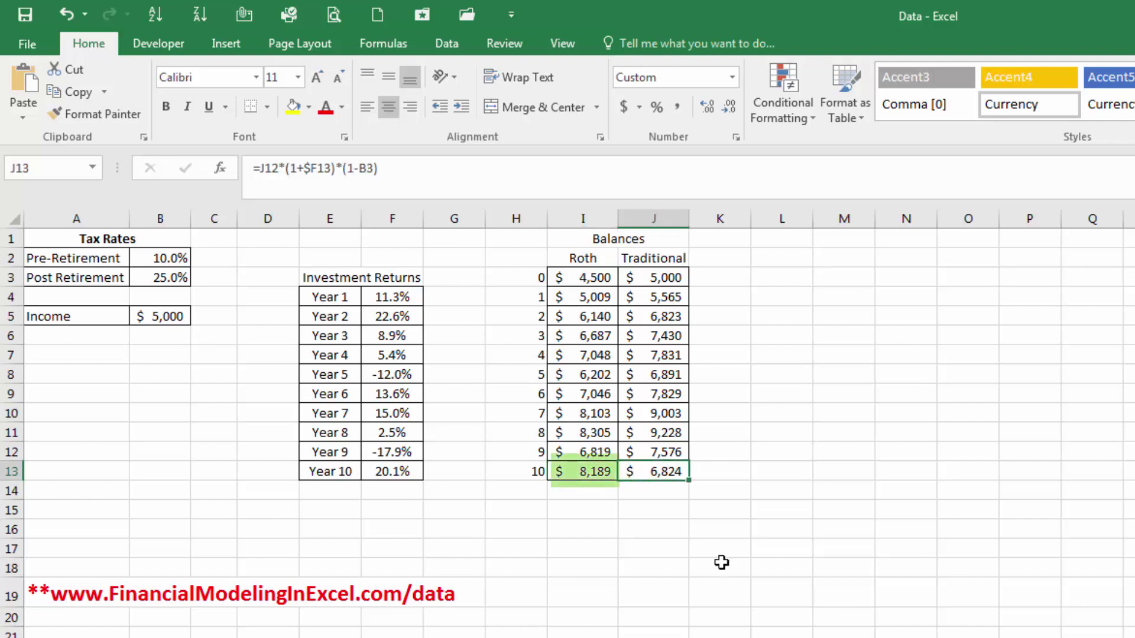
pyautogui.click(159, 256)
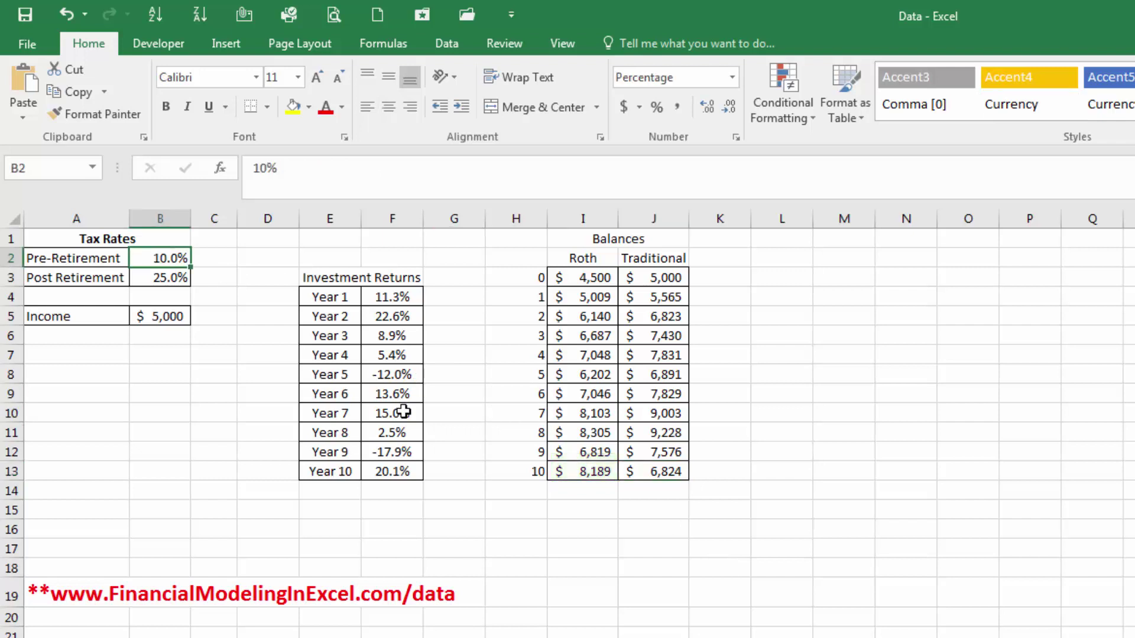
pyautogui.click(187, 280)
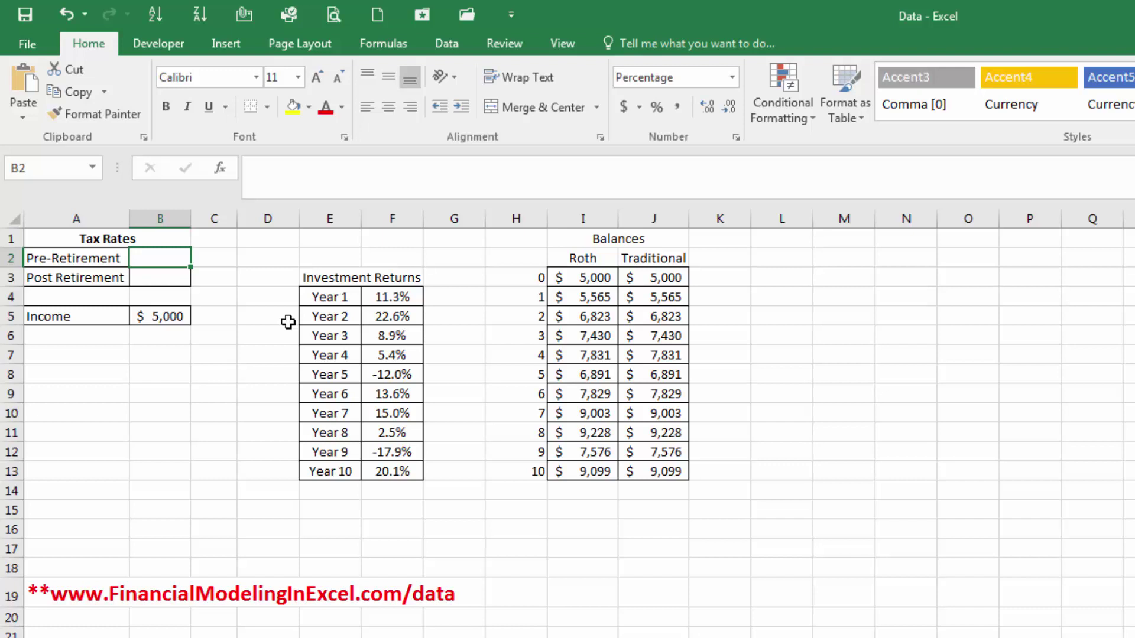
# Enter 33% pre-retirement and 25% post-retirement tax rates, then check the $6,824 Traditional balance.
pyautogui.write('33')
pyautogui.press('Return')
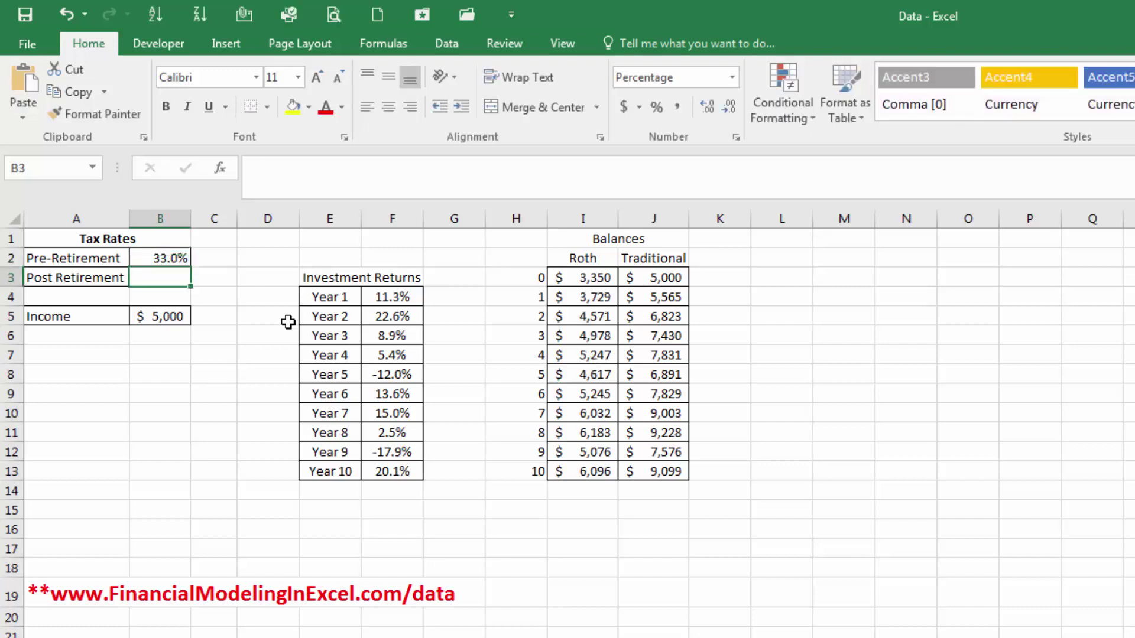
pyautogui.write('25')
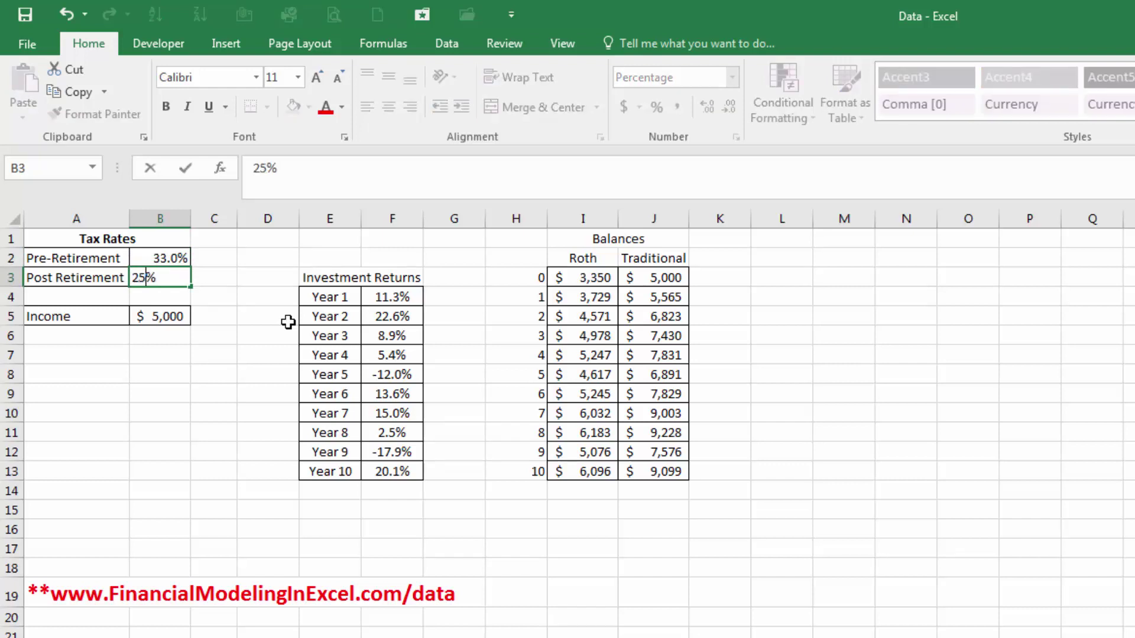
pyautogui.press('Return')
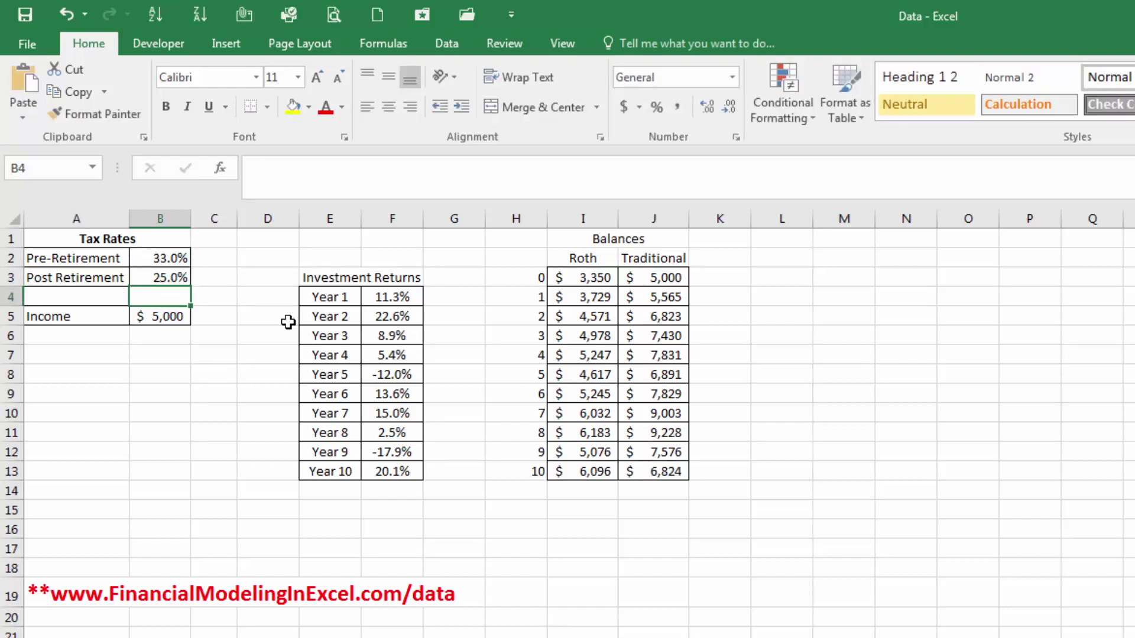
pyautogui.click(646, 473)
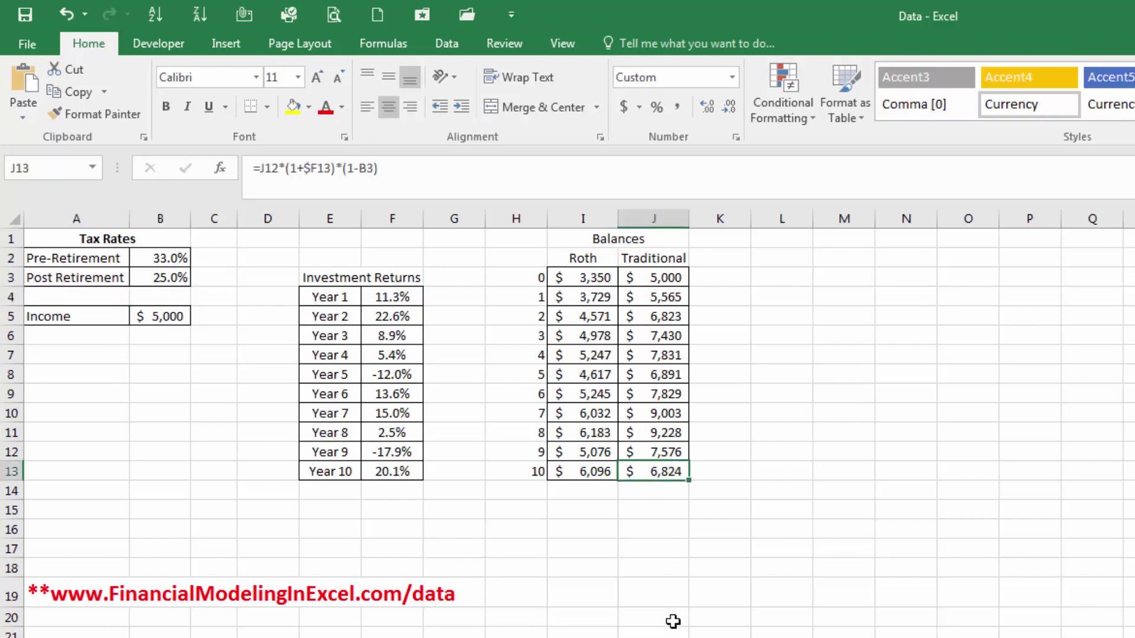